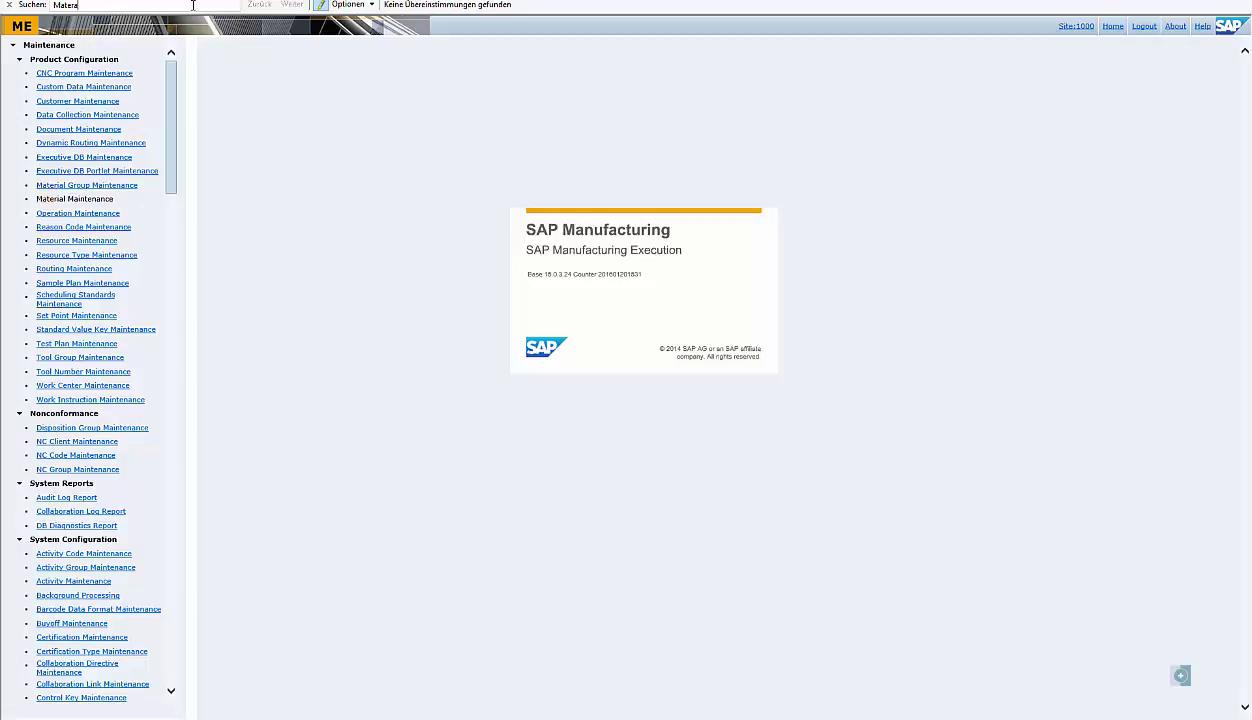
Step: Open Material Maintenance and retrieve the material Z_MATERIAL
{"action": "left_click", "coordinate": [108, 200]}
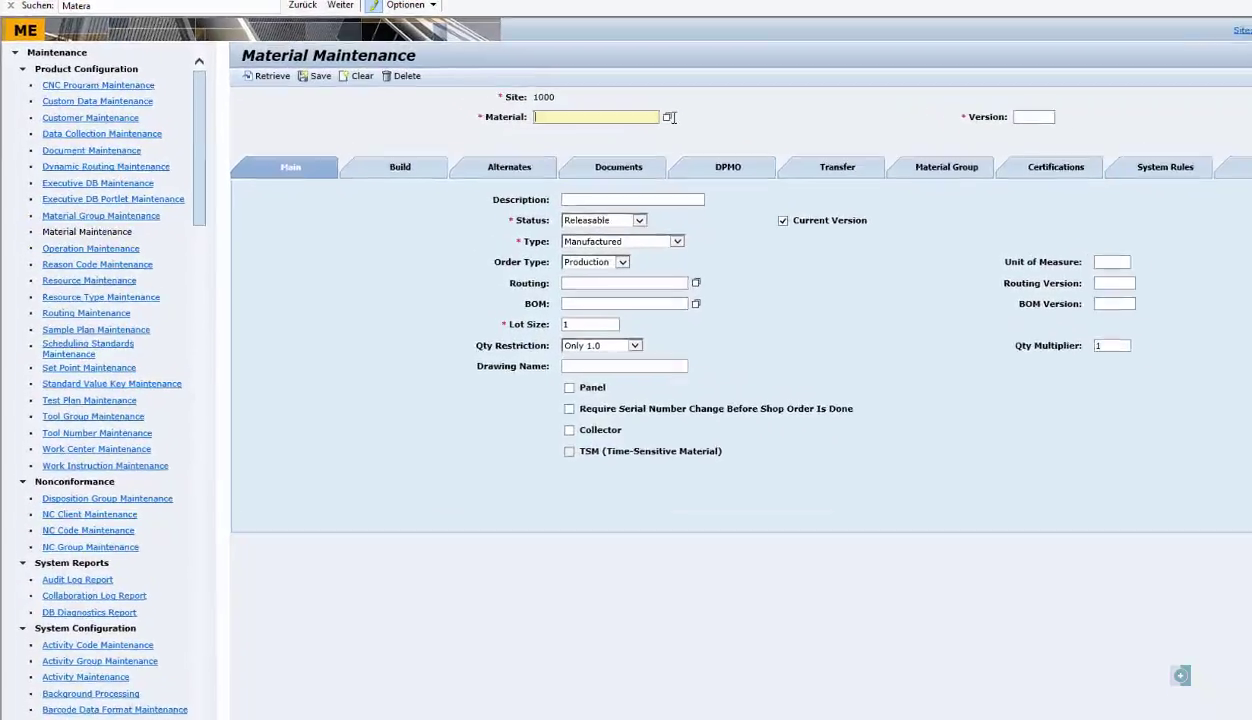
{"action": "left_click", "coordinate": [571, 100]}
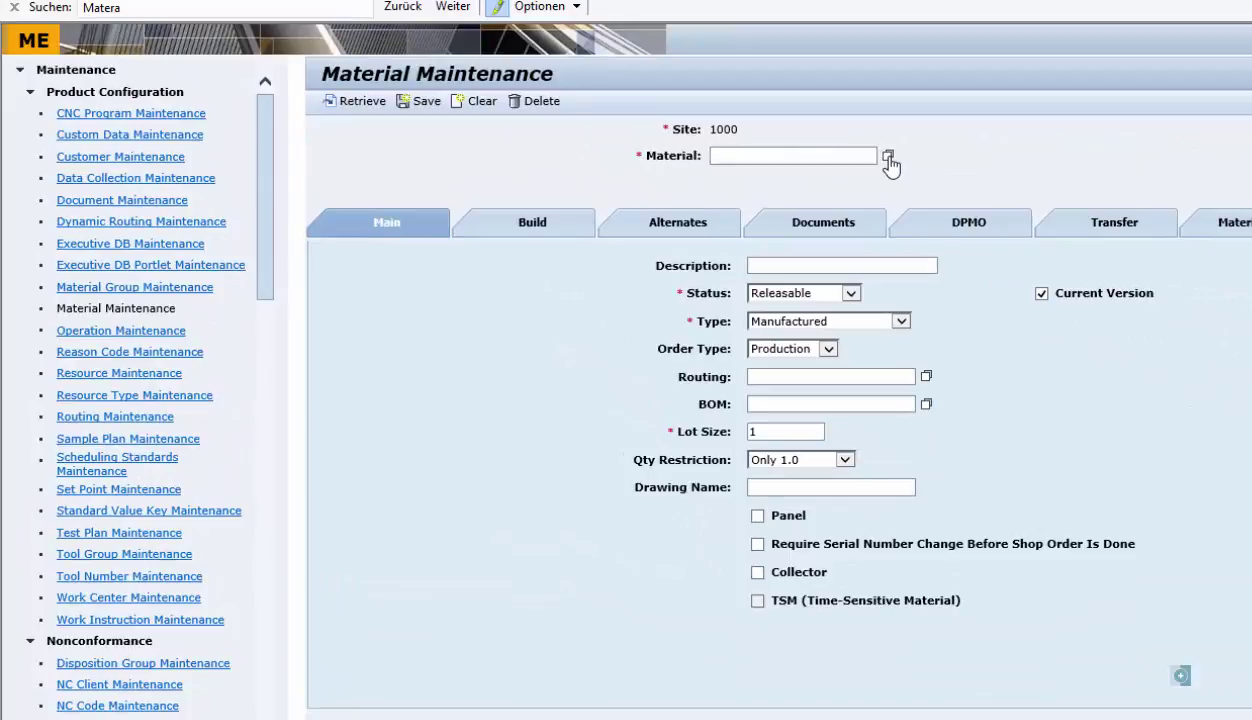
{"action": "left_click", "coordinate": [888, 158]}
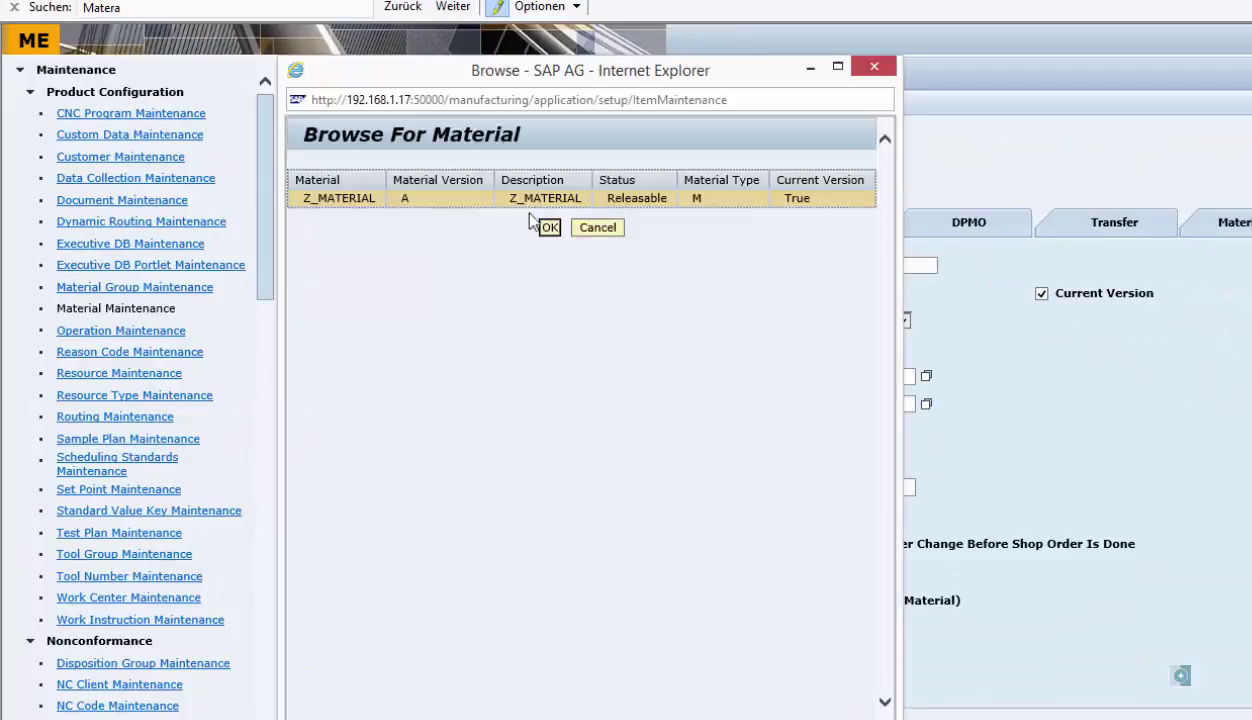
{"action": "double_click", "coordinate": [481, 201]}
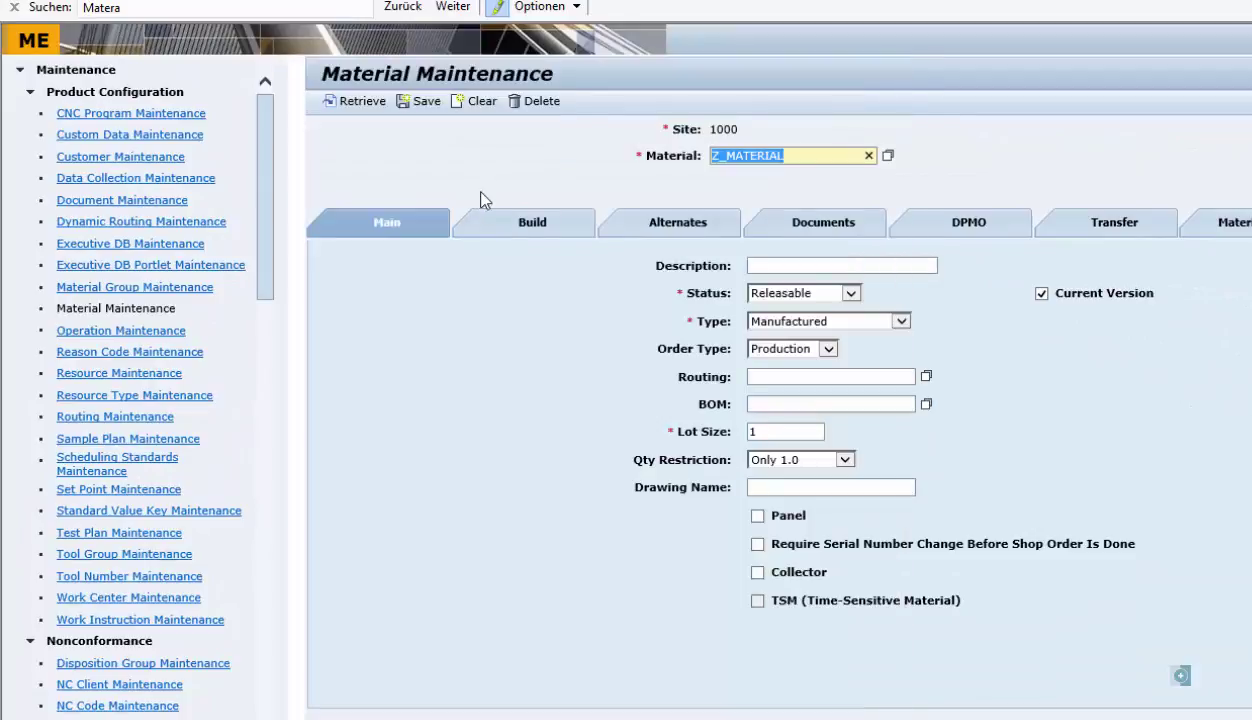
{"action": "left_click", "coordinate": [362, 112]}
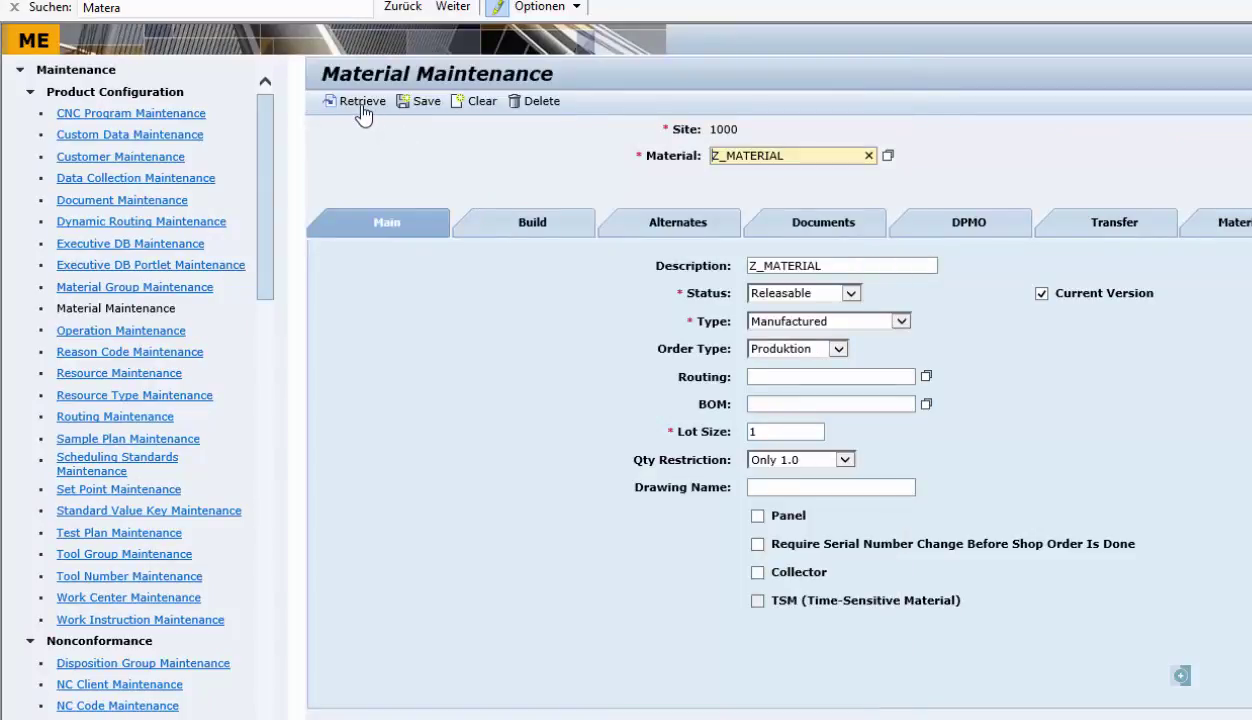
Step: In the material's build settings, clear Data to Collect on Assembly and browse its available data types without choosing one
{"action": "left_click", "coordinate": [538, 228]}
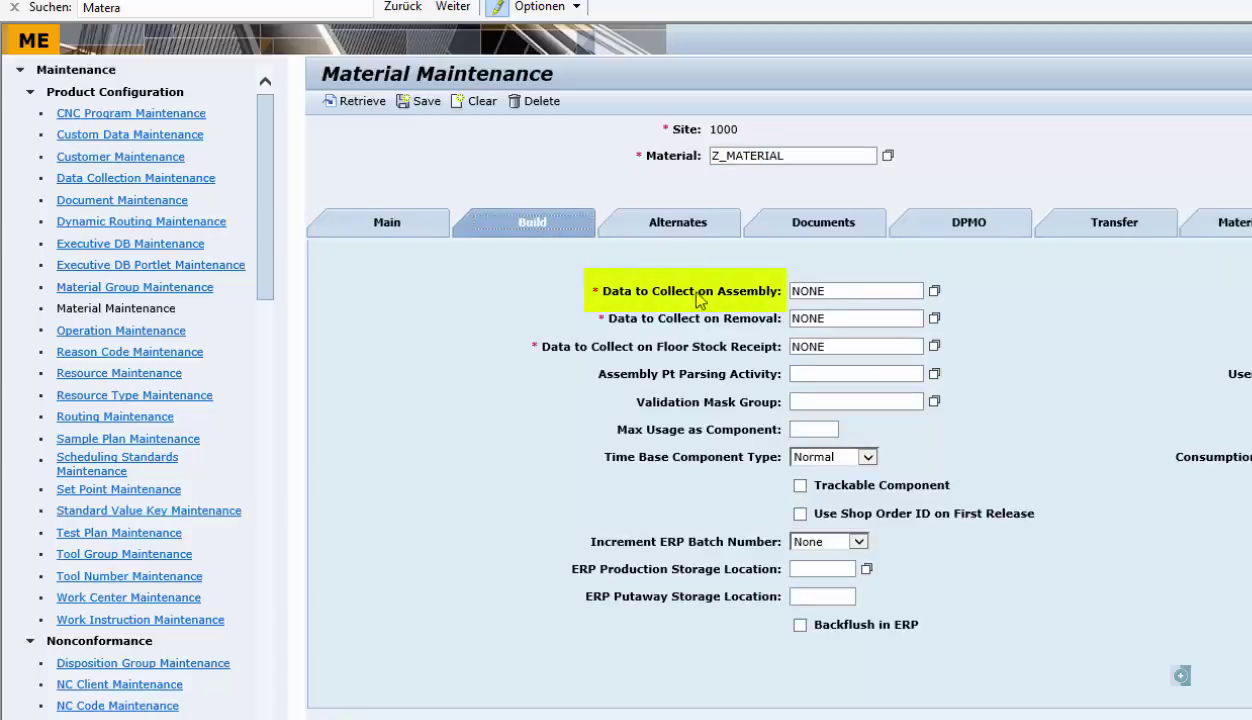
{"action": "left_click", "coordinate": [836, 290]}
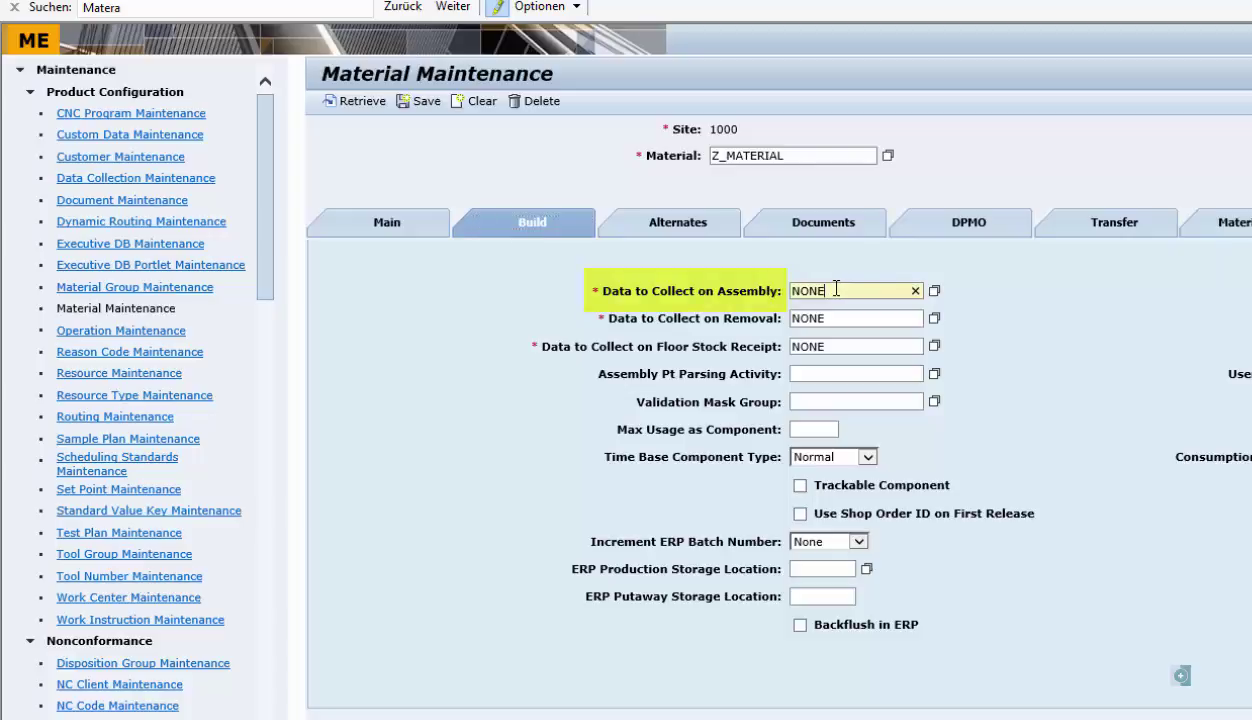
{"action": "double_click", "coordinate": [836, 290]}
{"action": "left_click", "coordinate": [836, 289]}
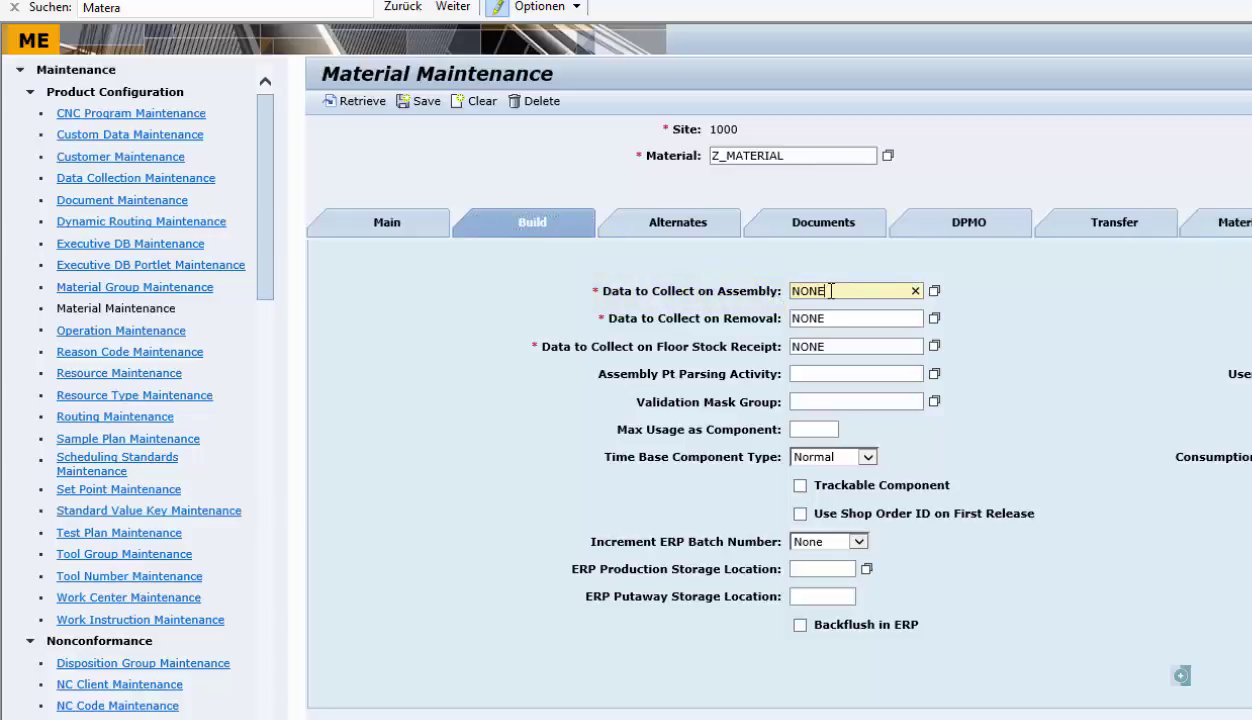
{"action": "left_click_drag", "start_coordinate": [831, 291], "coordinate": [745, 293]}
{"action": "key", "text": "BackSpace"}
{"action": "left_click", "coordinate": [935, 292]}
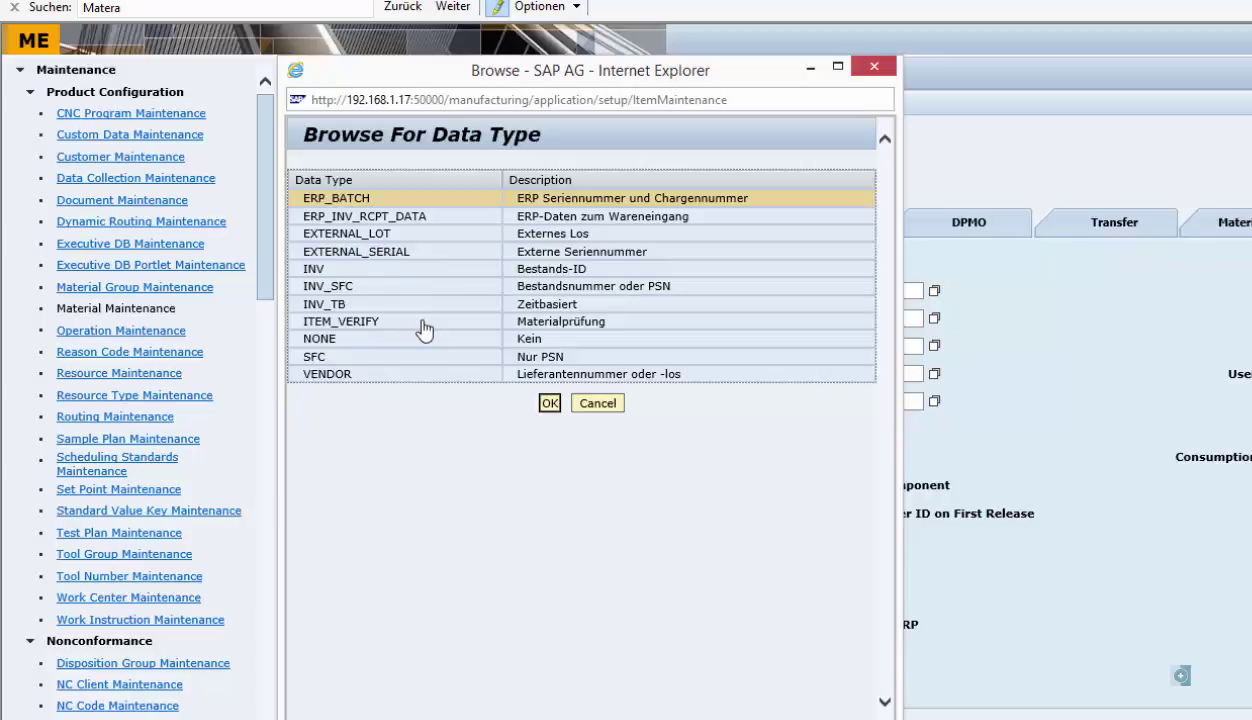
{"action": "left_click", "coordinate": [597, 404]}
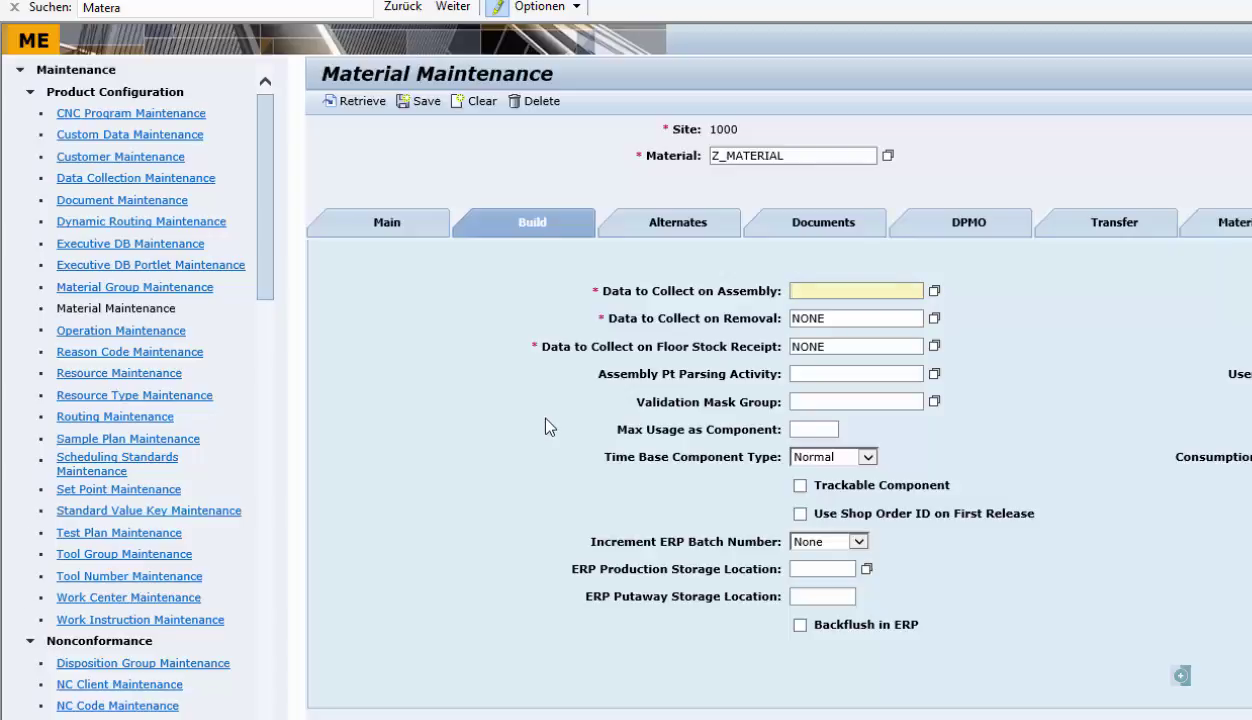
Step: Create and save a text data field Z_SERIAL with the field label SERIALNUMBER in Data Field Definition Maintenance
{"action": "type", "text": "data field"}
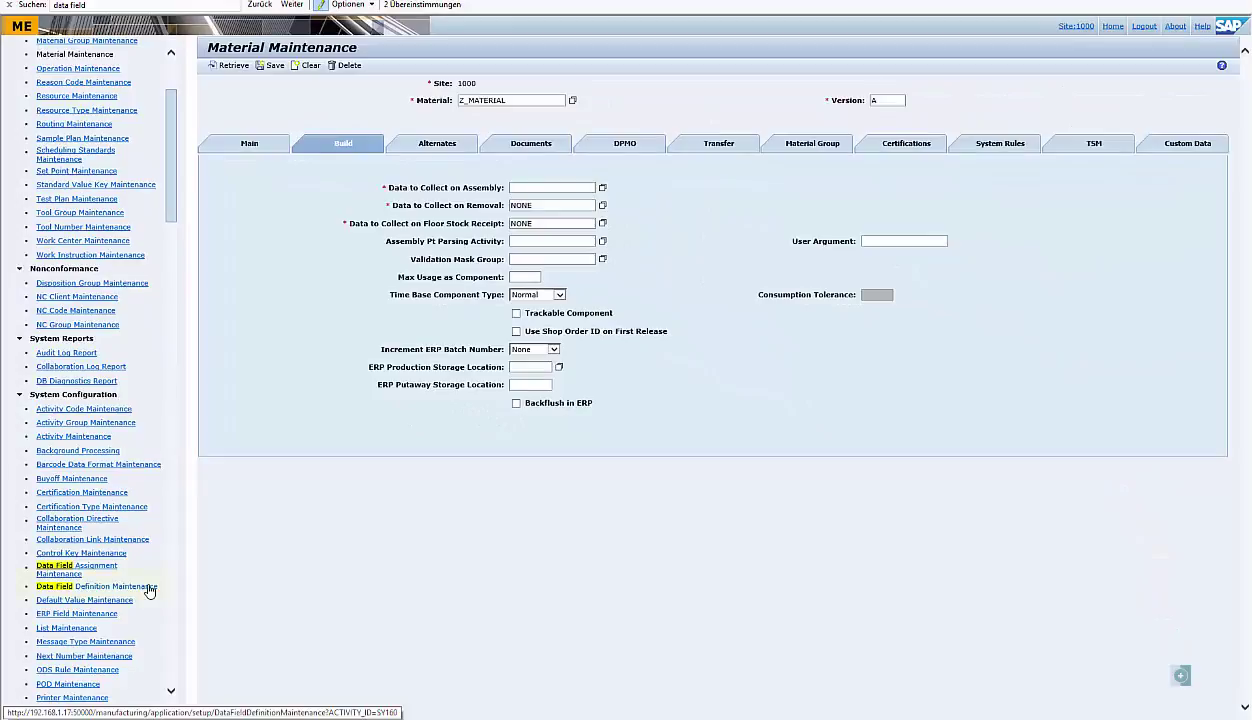
{"action": "left_click", "coordinate": [149, 587]}
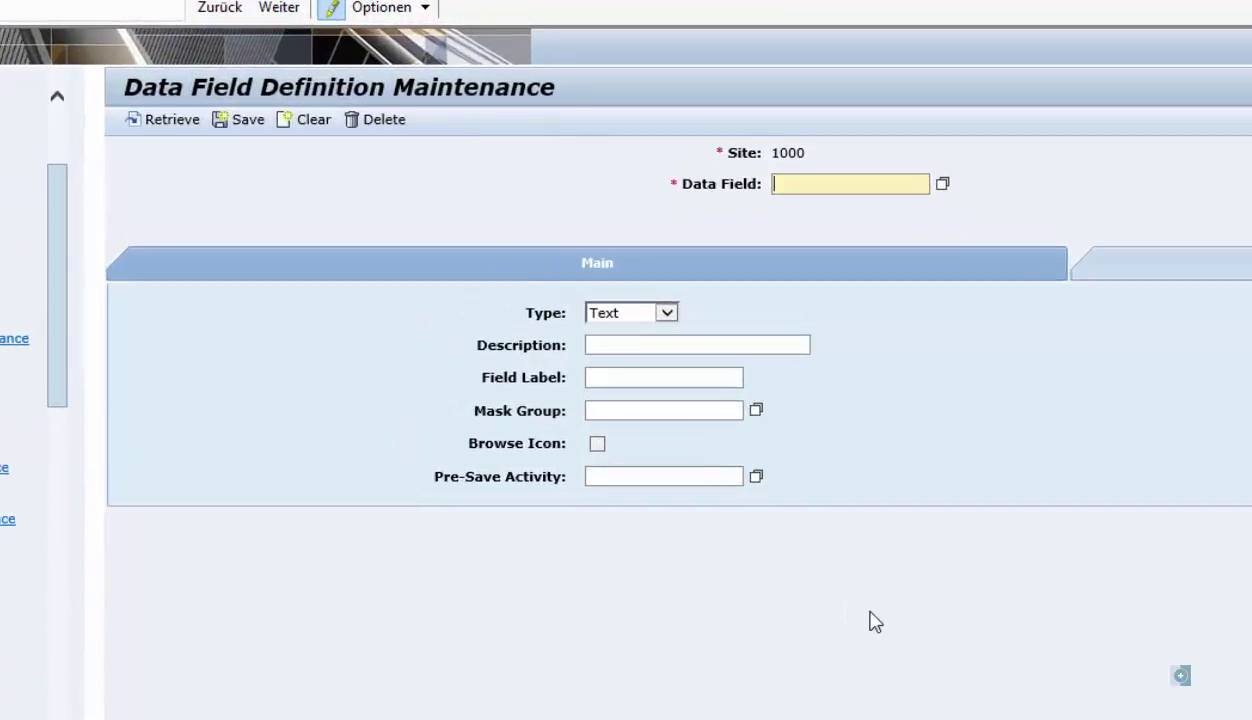
{"action": "type", "text": "Z_SERIAL"}
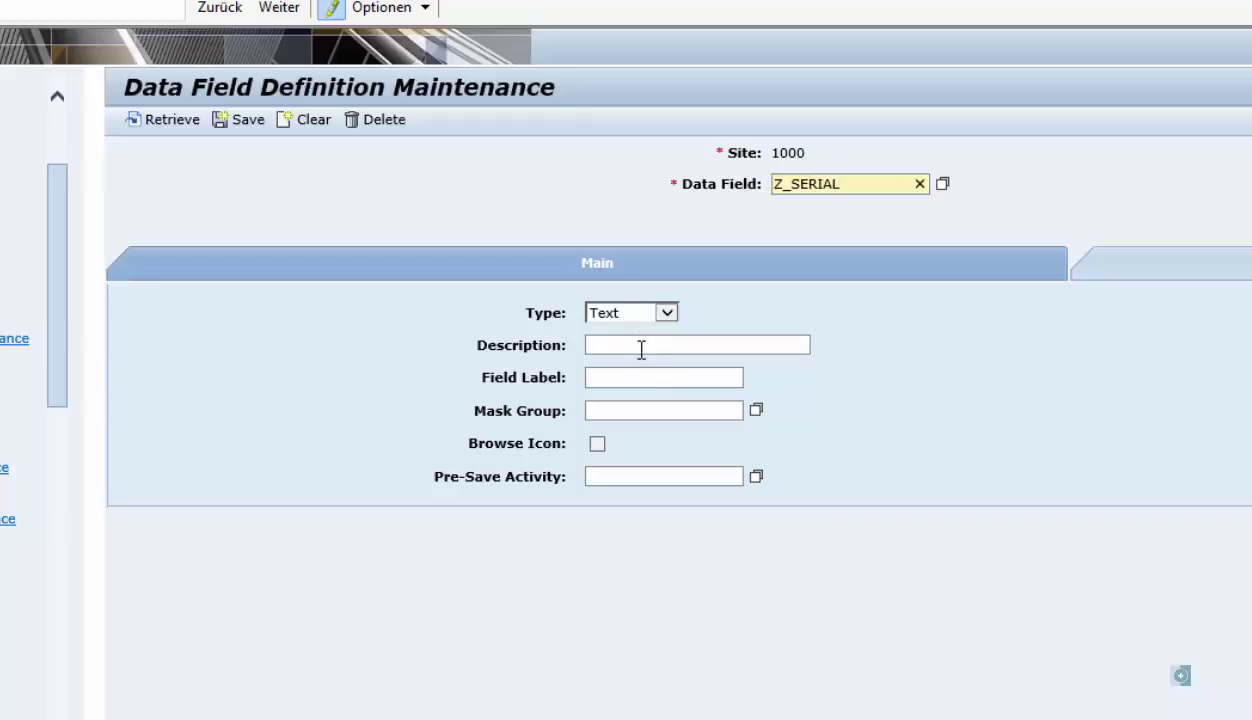
{"action": "left_click", "coordinate": [660, 377]}
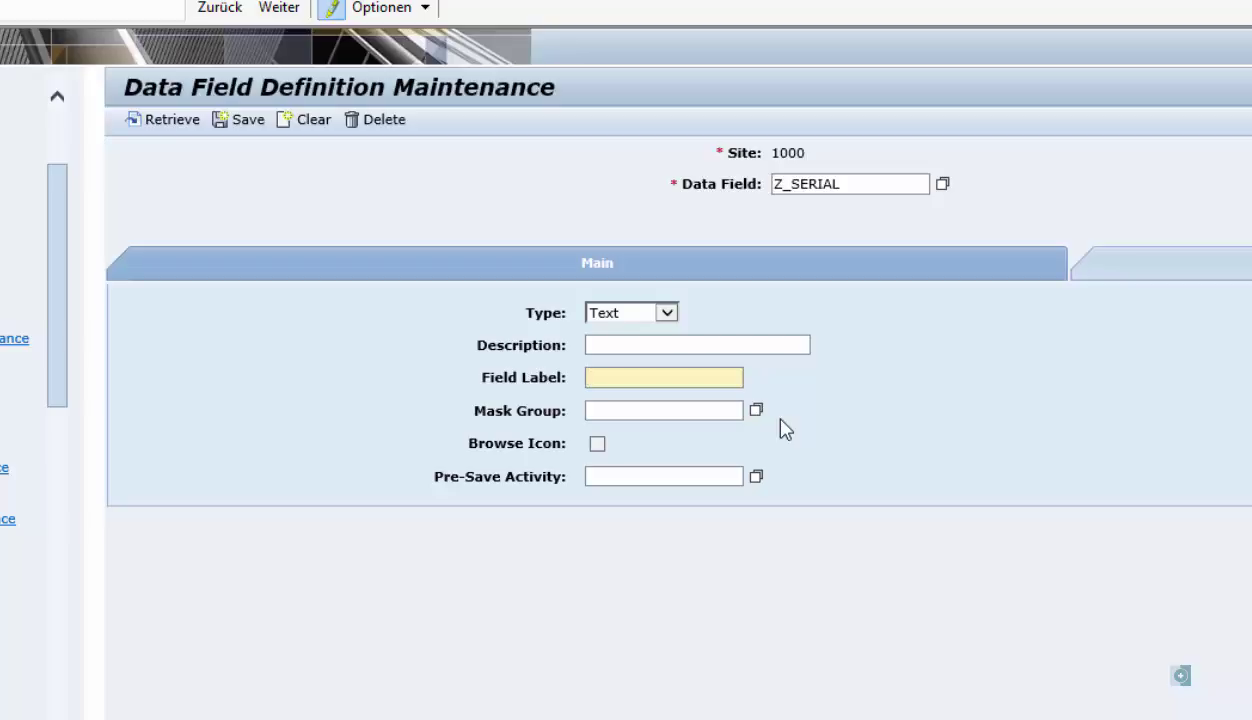
{"action": "type", "text": "SERIALNU"}
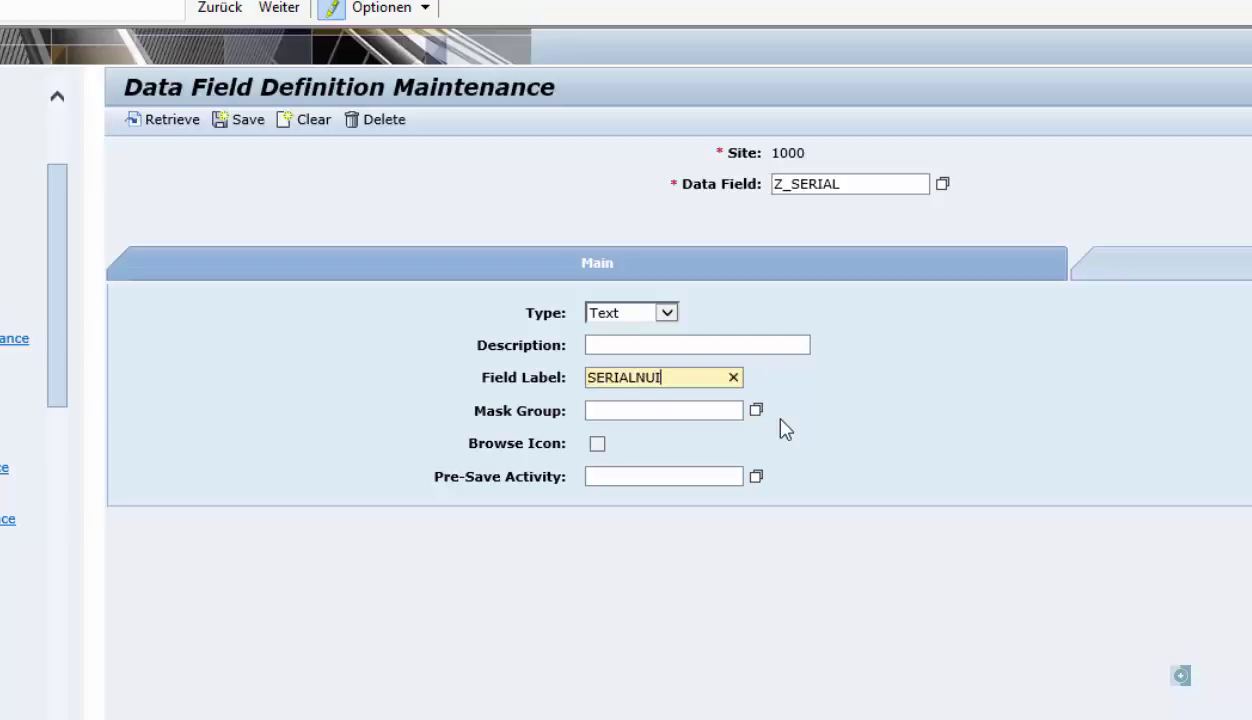
{"action": "type", "text": "MBER"}
{"action": "left_click", "coordinate": [244, 130]}
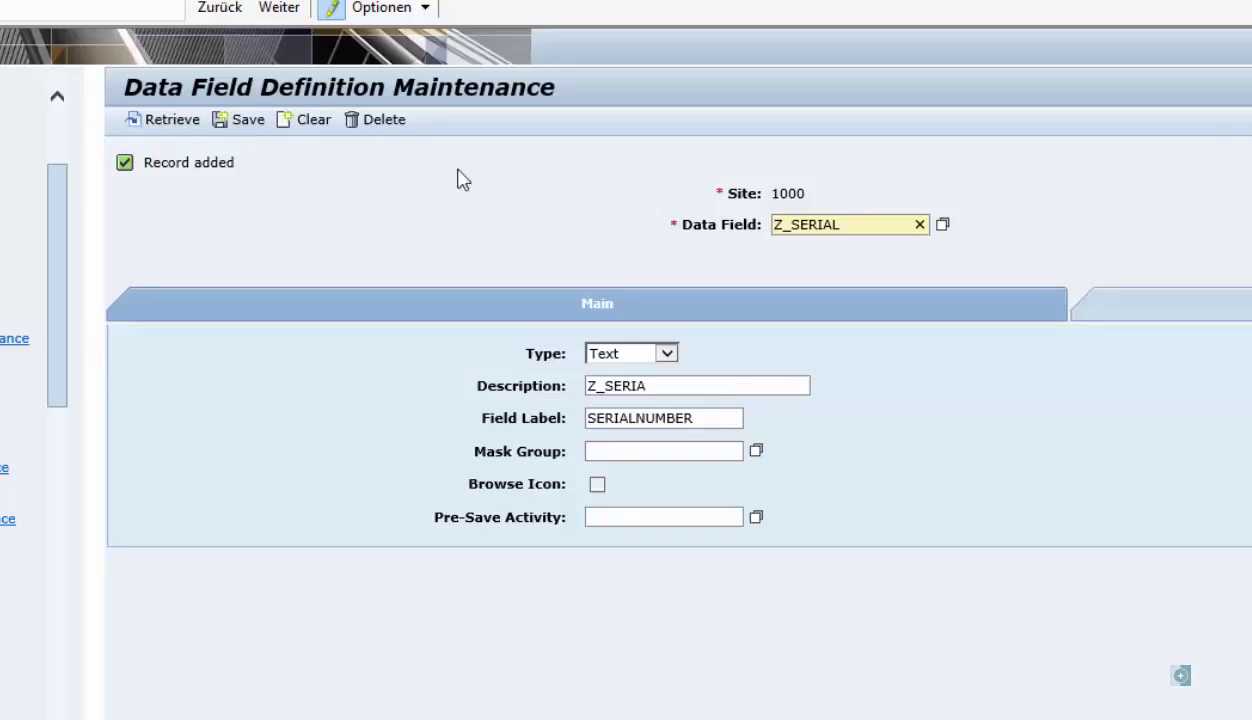
Step: Enter Z_MANUFACTURER as the data field name for a second definition
{"action": "left_click", "coordinate": [858, 221]}
{"action": "key", "text": "BackSpace"}
{"action": "key", "text": "BackSpace"}
{"action": "key", "text": "BackSpace"}
{"action": "key", "text": "BackSpace"}
{"action": "key", "text": "BackSpace"}
{"action": "key", "text": "BackSpace"}
{"action": "type", "text": "MANUFACTURER"}
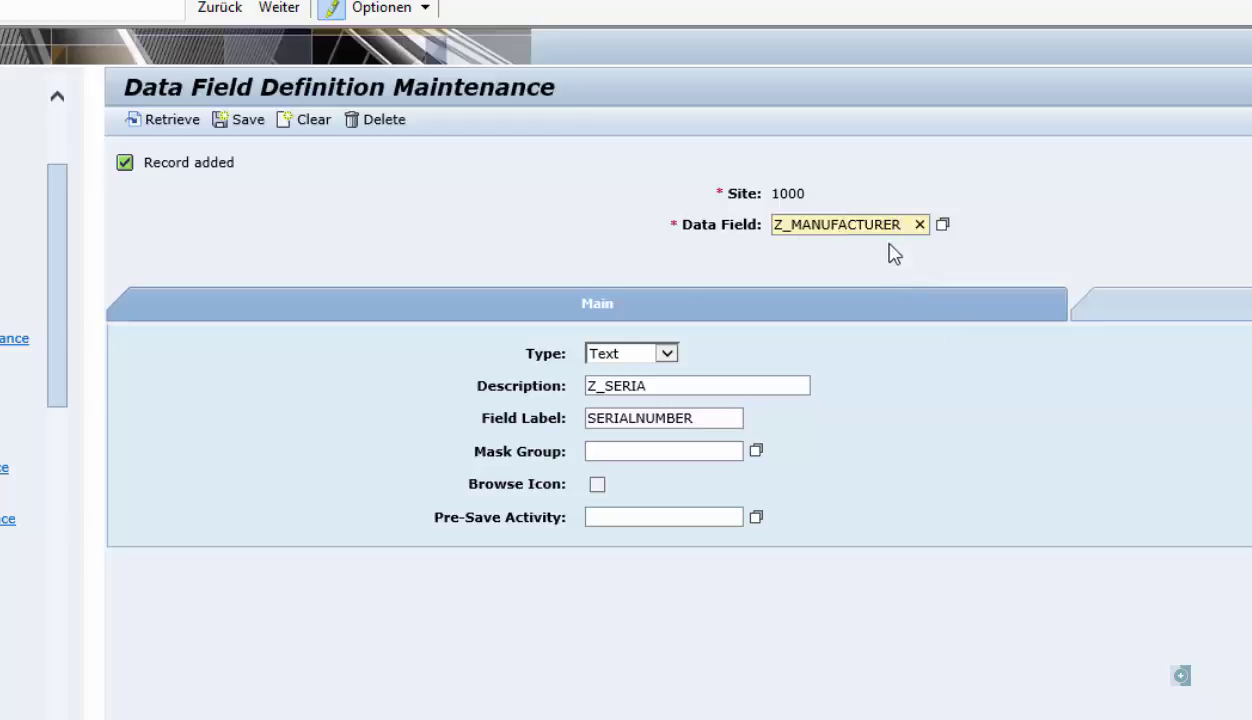
Step: Clear the copied description, set the field label to MANUFACTURER, and save the data field definition
{"action": "left_click_drag", "start_coordinate": [682, 387], "coordinate": [561, 411]}
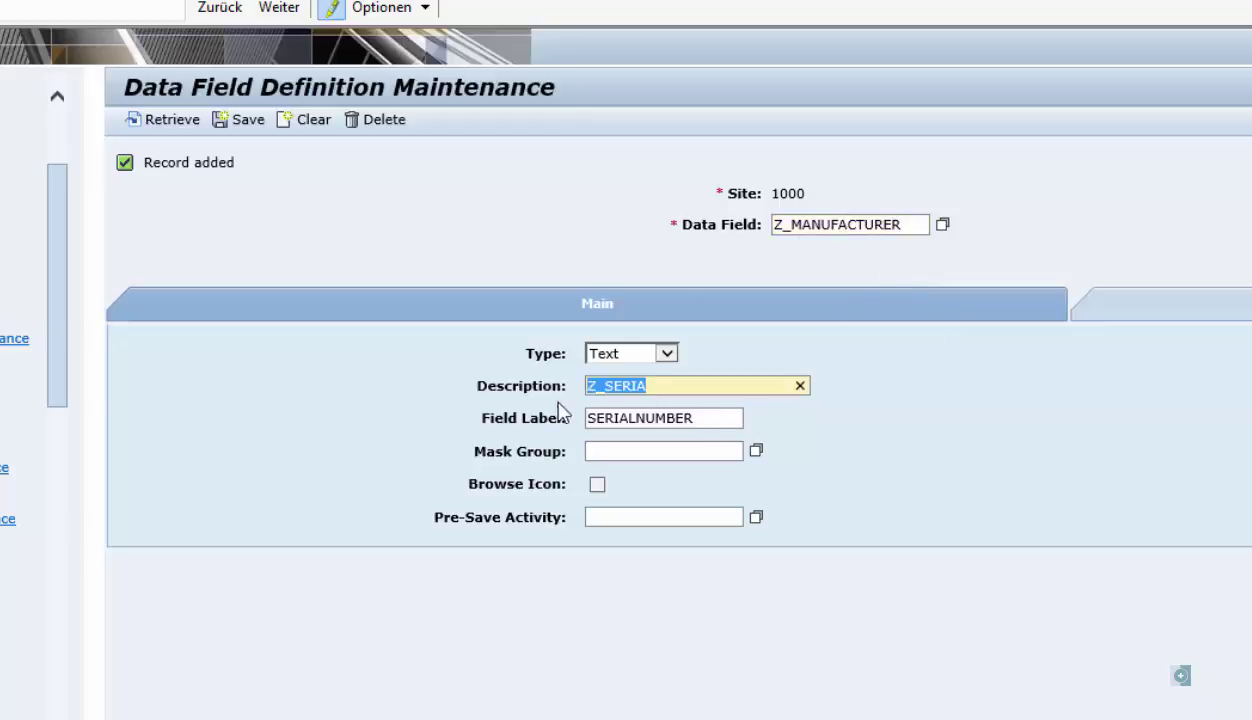
{"action": "key", "text": "BackSpace"}
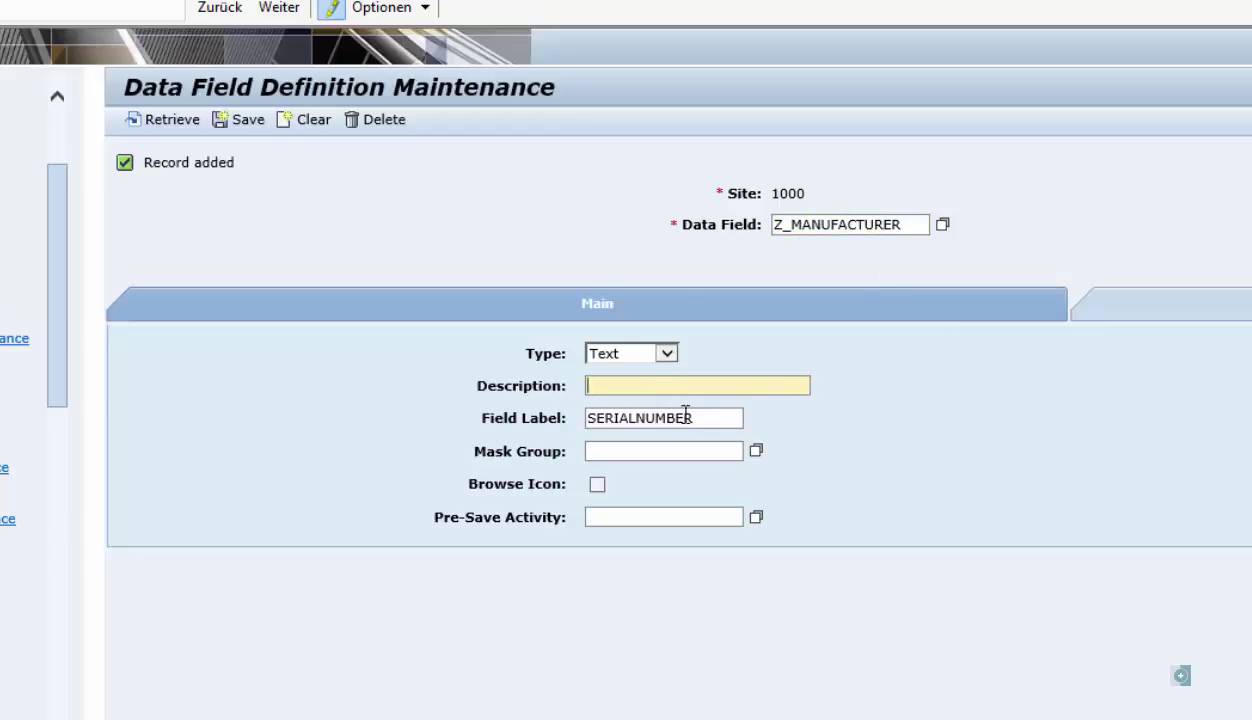
{"action": "left_click_drag", "start_coordinate": [686, 413], "coordinate": [550, 452]}
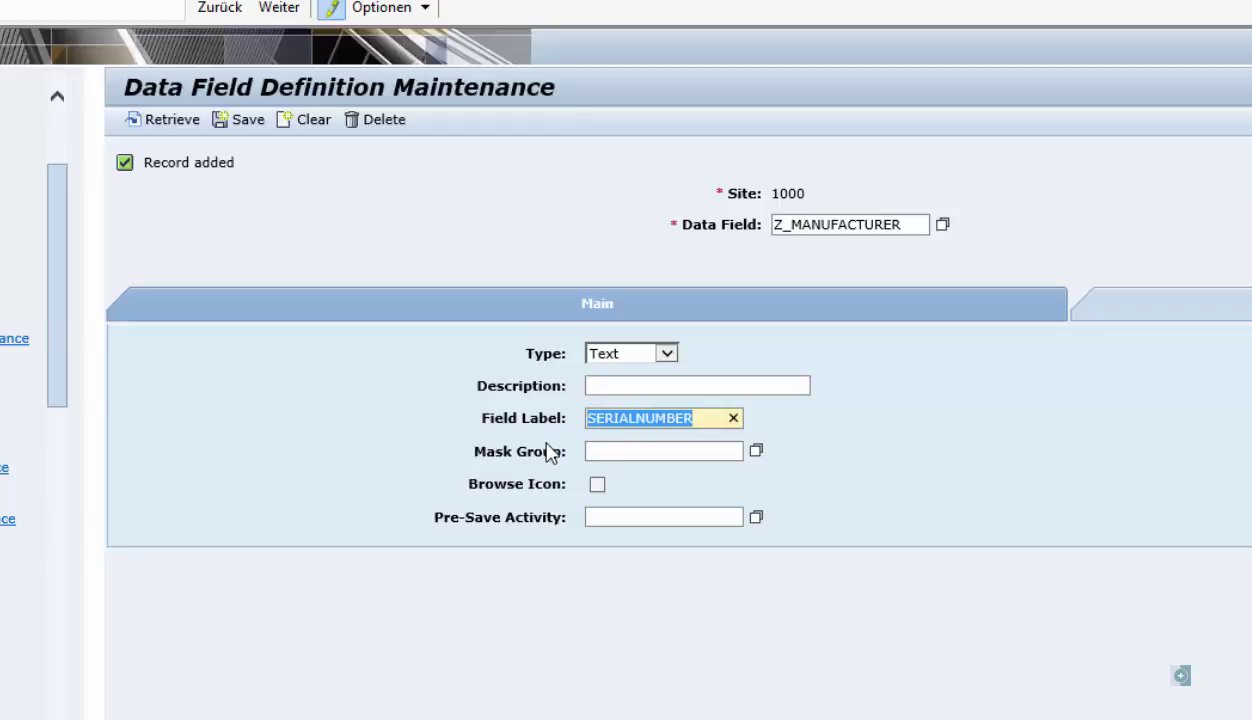
{"action": "type", "text": "MANUFACTU"}
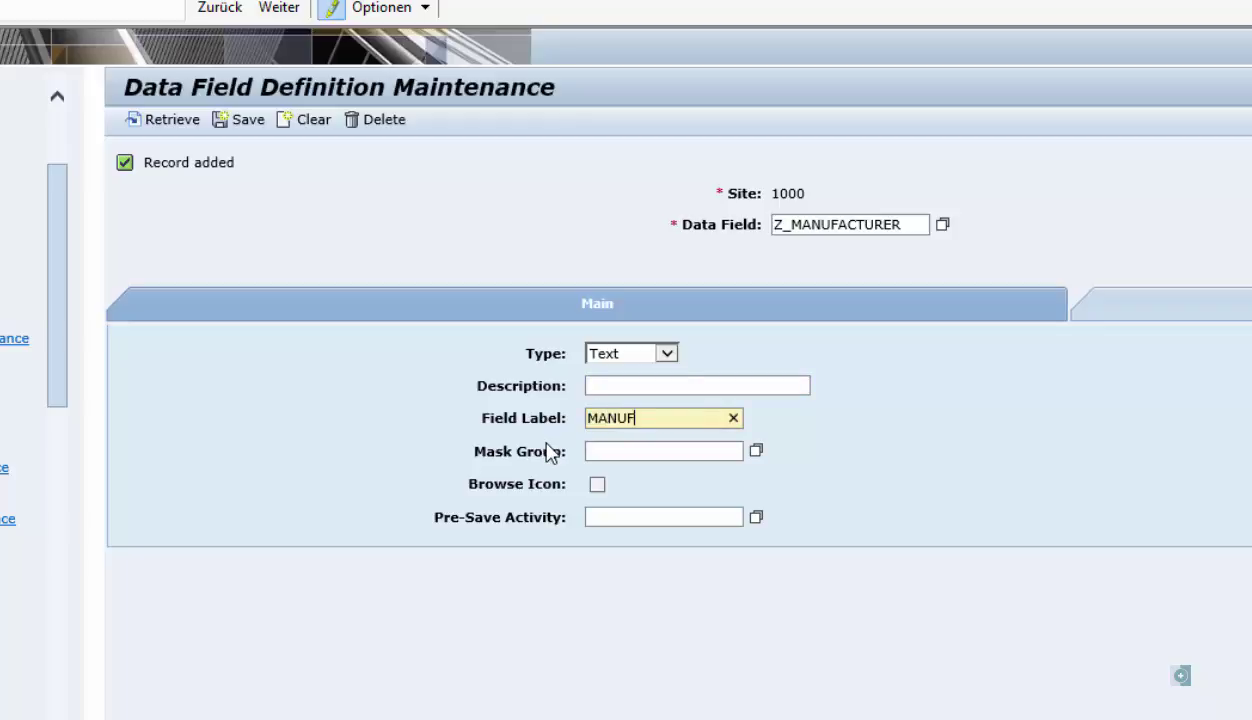
{"action": "type", "text": "RER"}
{"action": "left_click", "coordinate": [240, 123]}
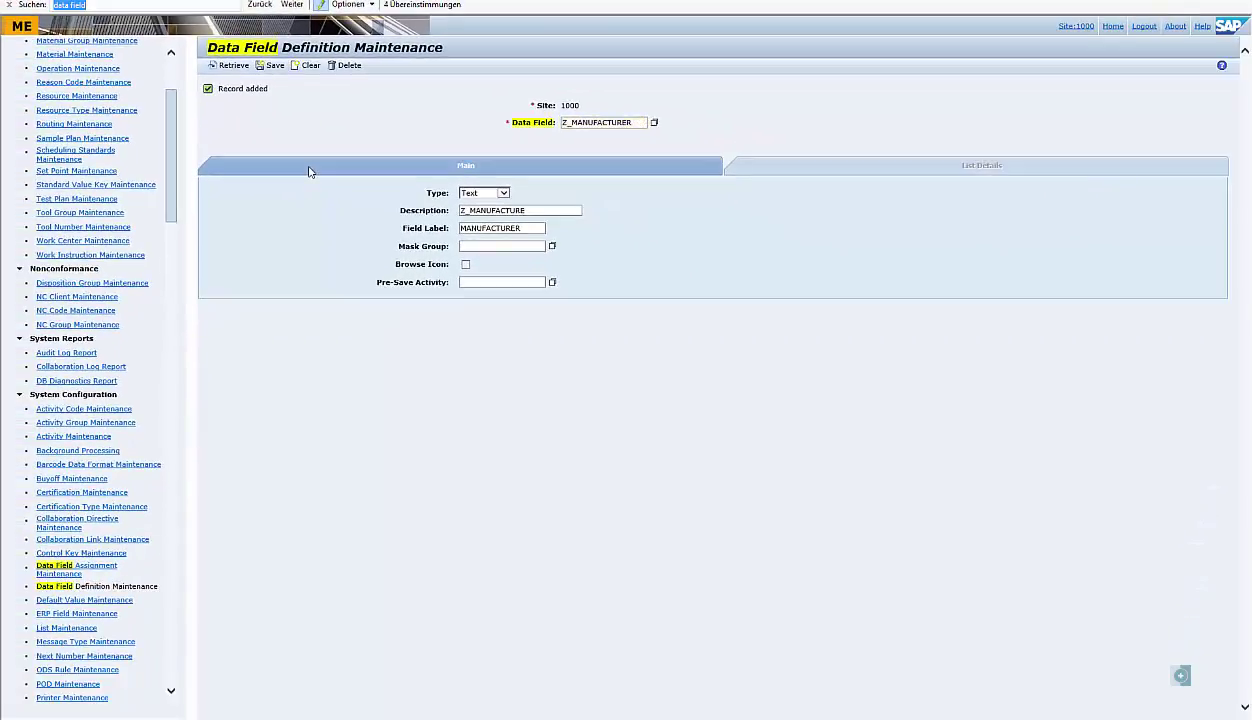
Step: Open Data Field Assignment Maintenance and enter Z_DATA_GROUP as the type for the Assembly category
{"action": "left_click", "coordinate": [101, 572]}
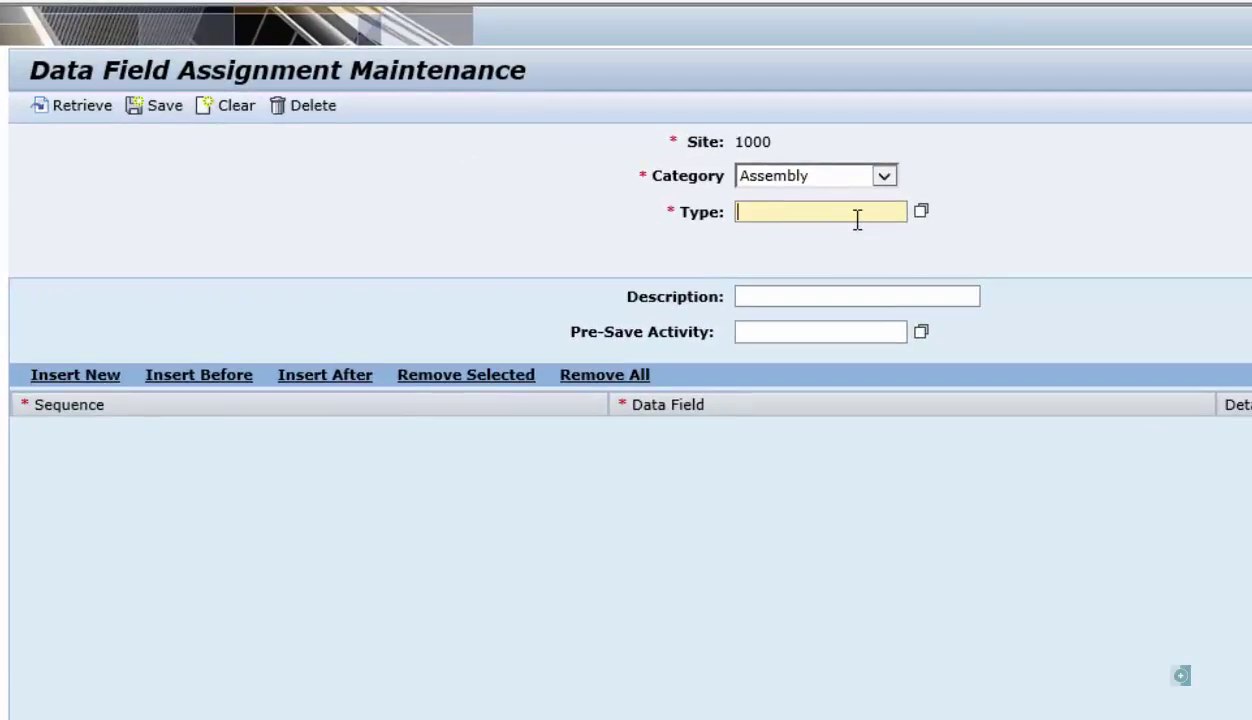
{"action": "type", "text": "Z_DATA_GRUO"}
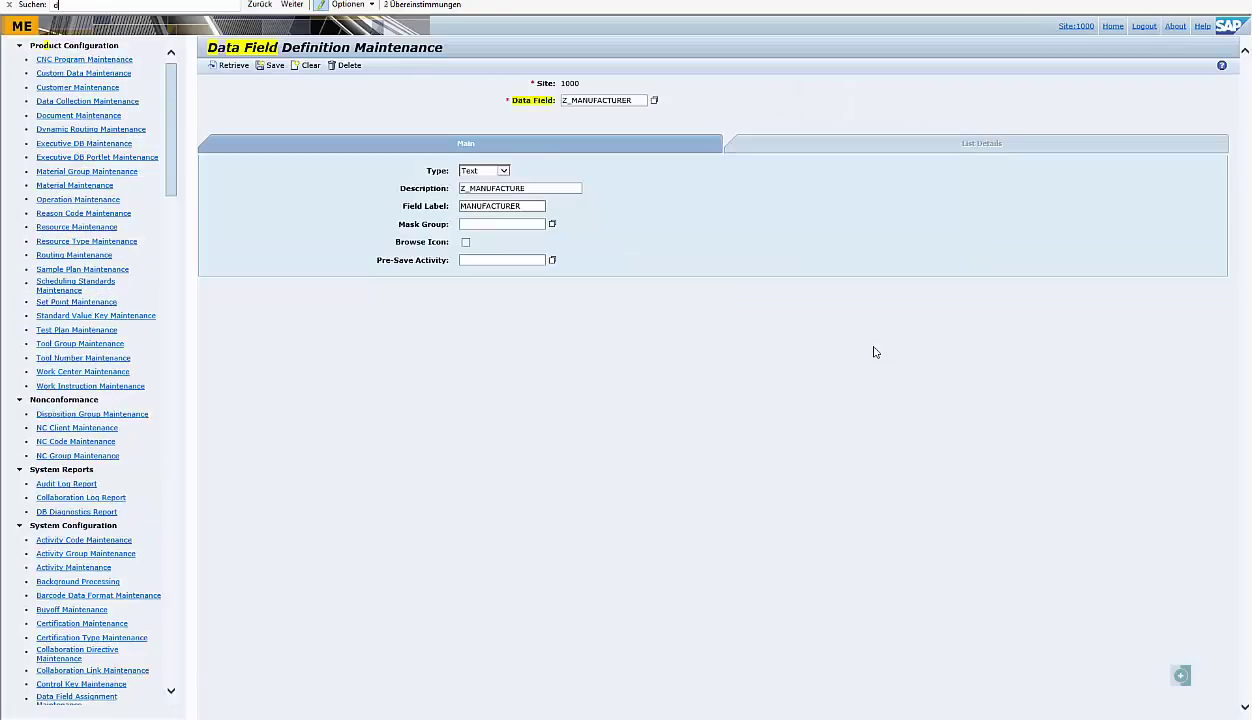
{"action": "type", "text": "ta fi"}
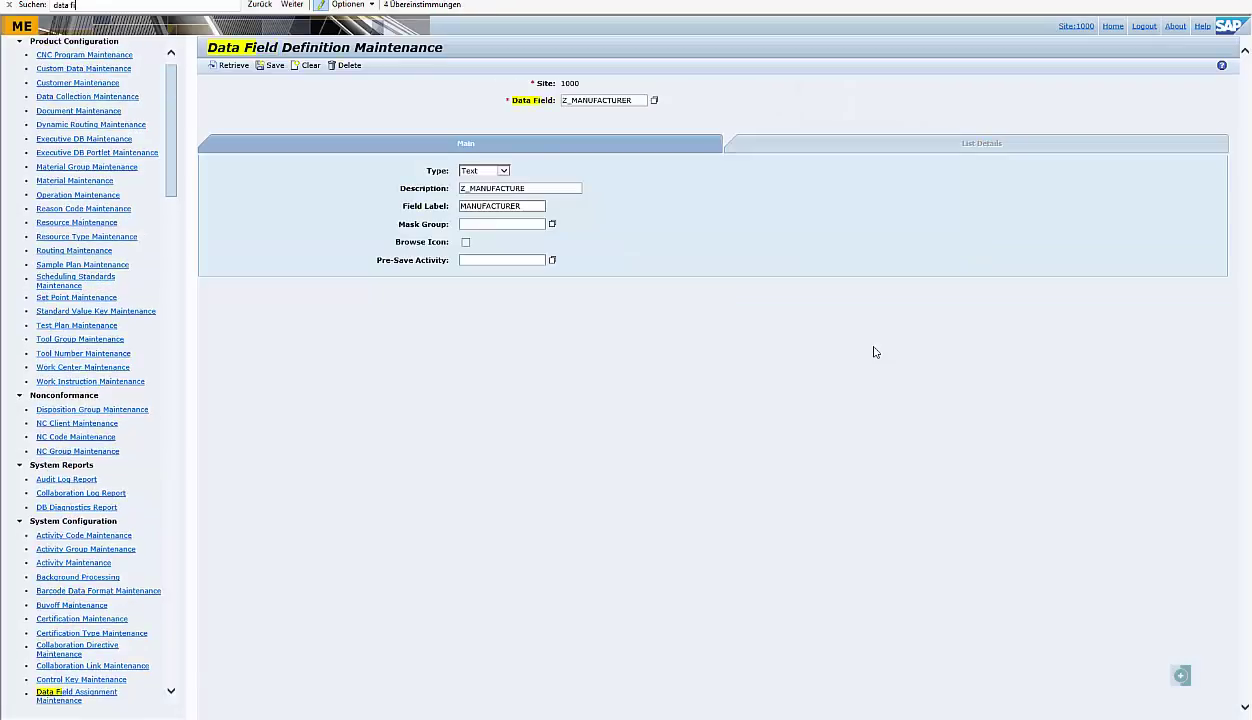
{"action": "left_click", "coordinate": [110, 692]}
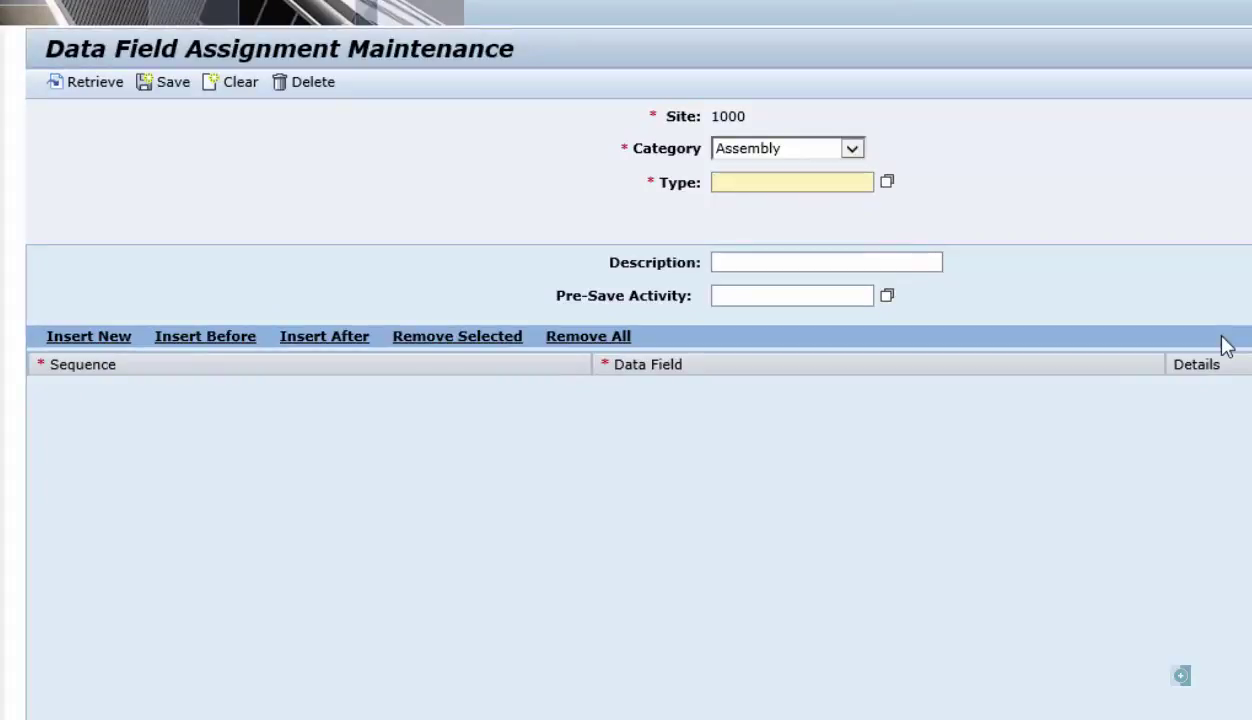
{"action": "type", "text": "Z_DATA"}
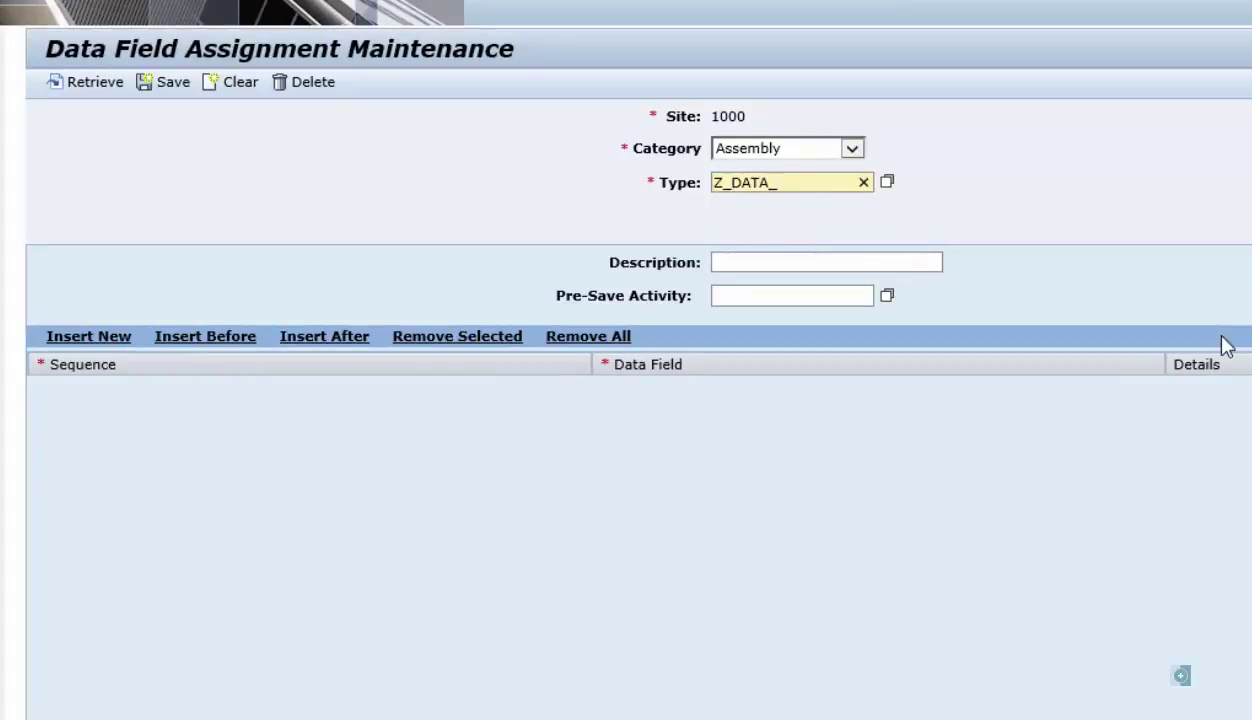
{"action": "type", "text": "_GROUP"}
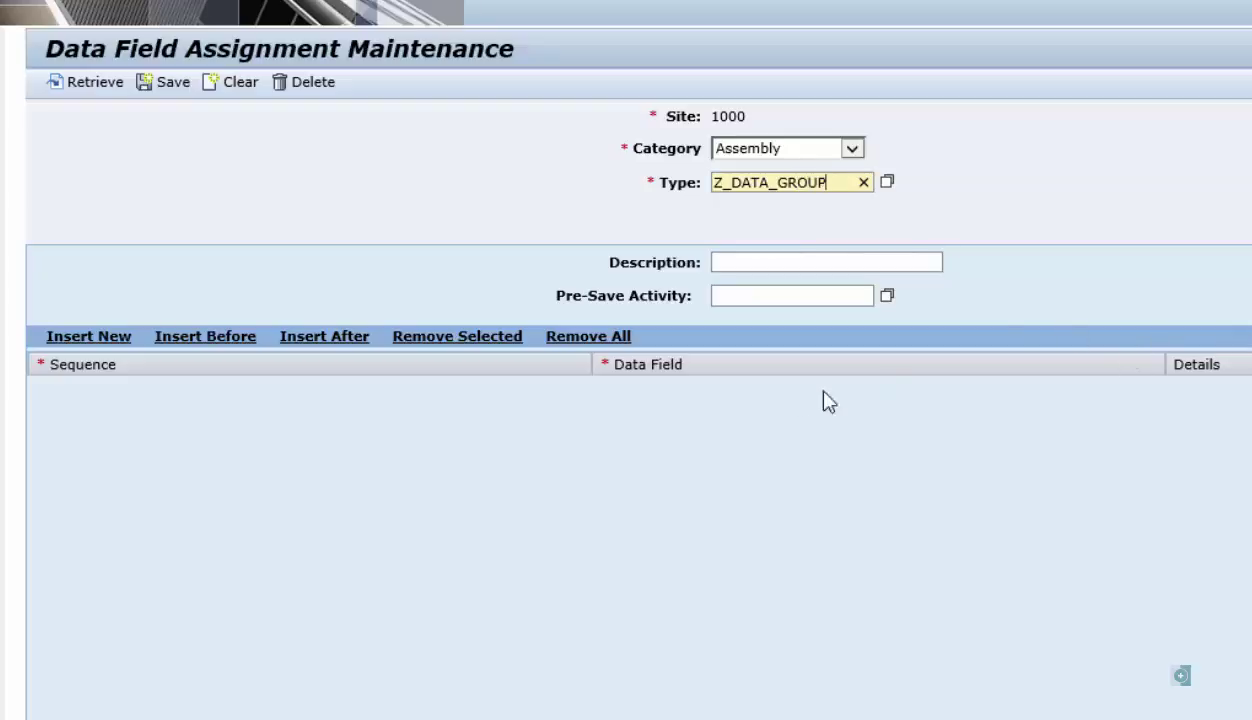
Step: Insert a row with sequence 10 and assign the data field Z_SERIAL to it
{"action": "left_click", "coordinate": [98, 340]}
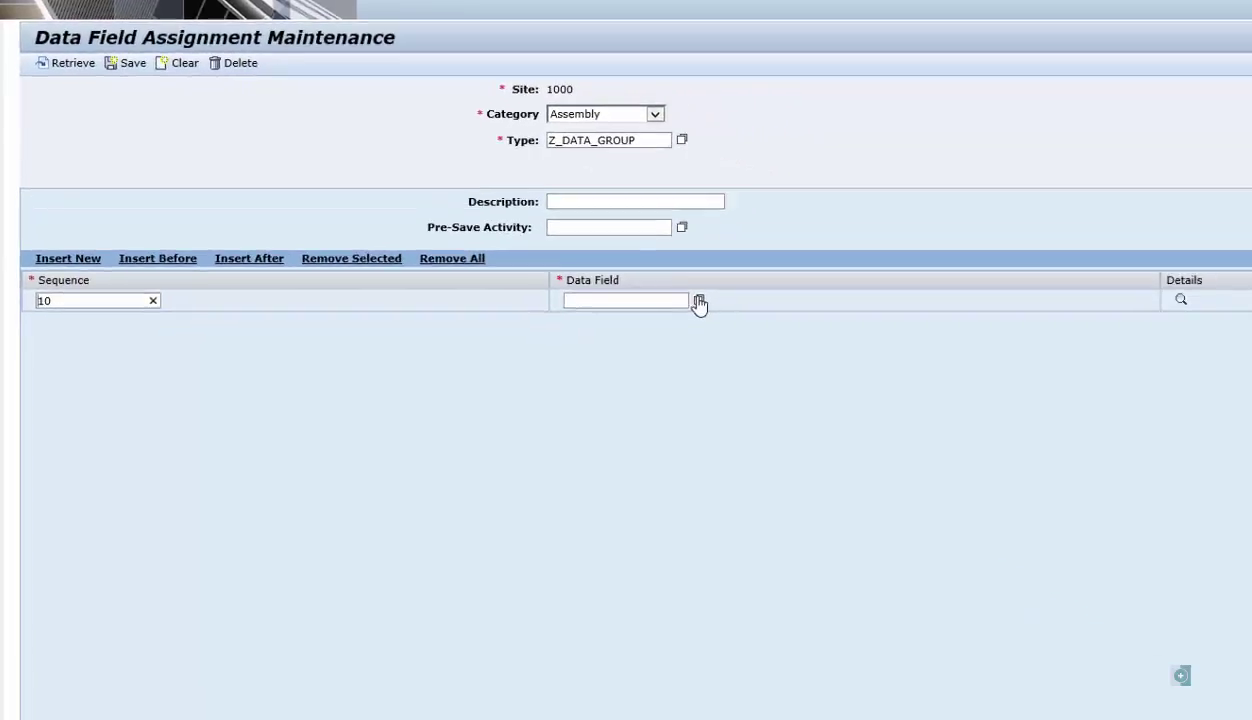
{"action": "left_click", "coordinate": [908, 390]}
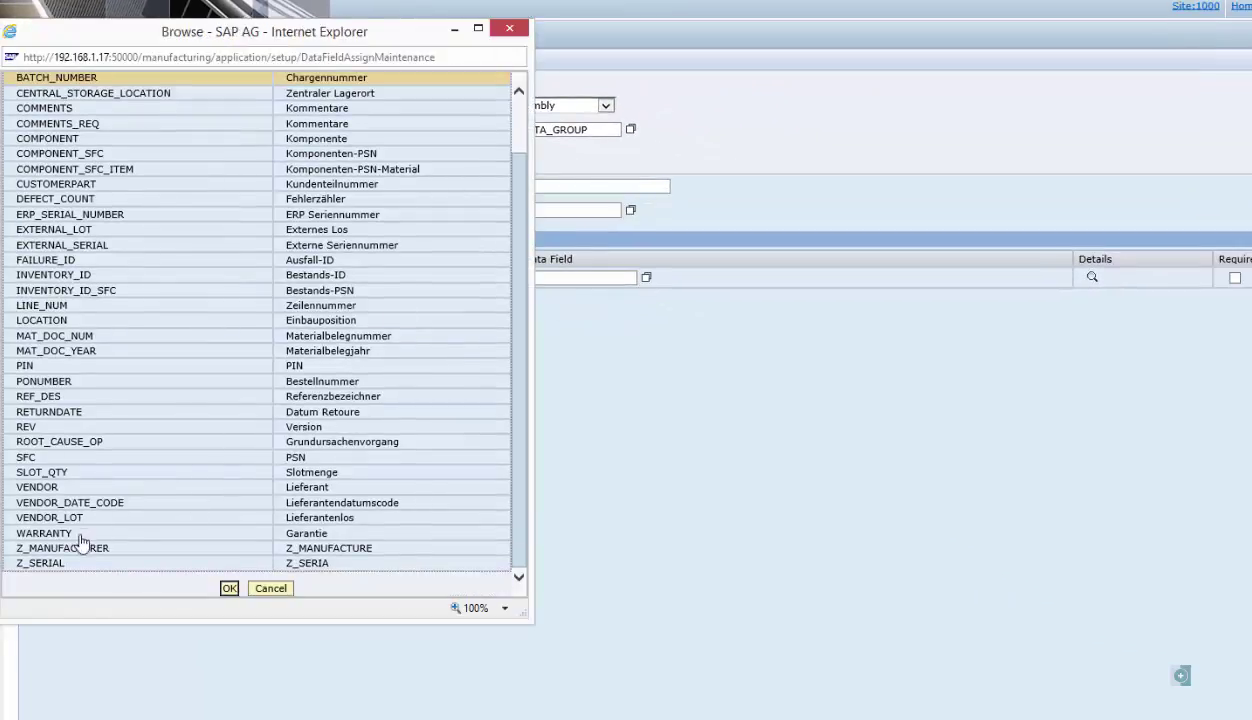
{"action": "left_click", "coordinate": [80, 566]}
{"action": "double_click", "coordinate": [80, 566]}
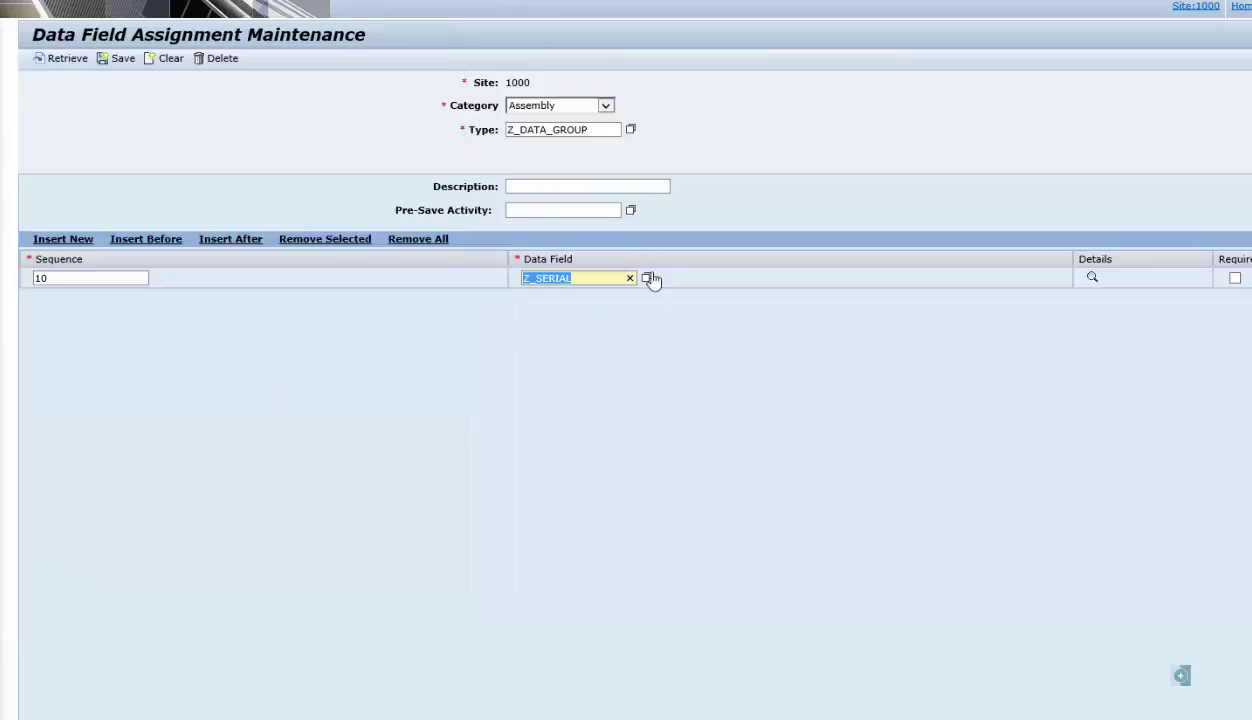
Step: Insert a row with sequence 20 for the data field Z_MANUFACTURER, and mark both assigned data fields as required
{"action": "left_click", "coordinate": [80, 244]}
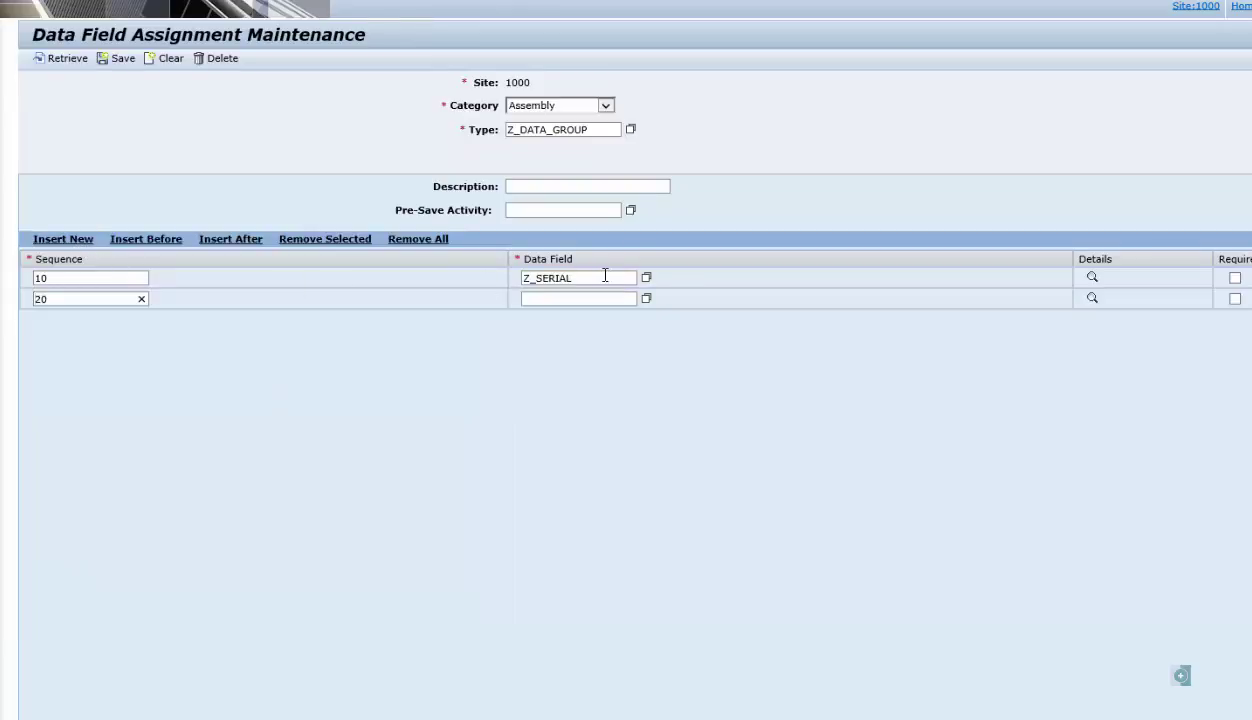
{"action": "left_click", "coordinate": [646, 299]}
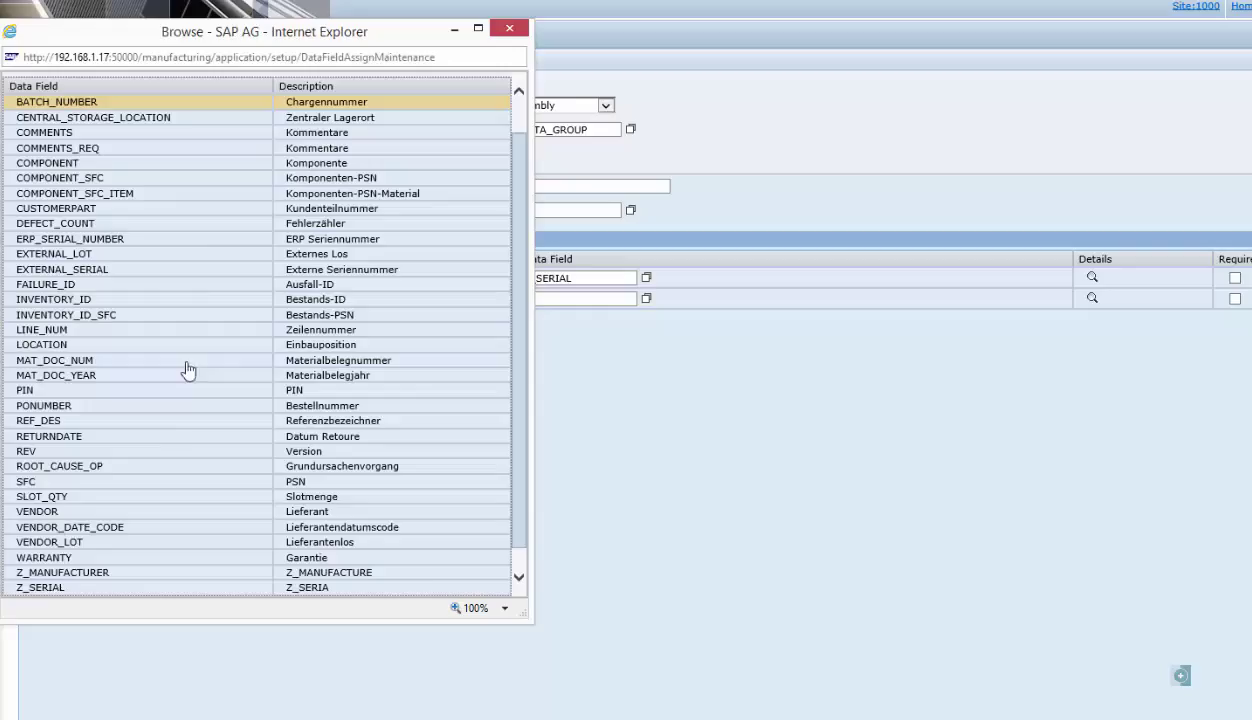
{"action": "scroll", "coordinate": [117, 514], "scroll_direction": "down", "scroll_amount": 1}
{"action": "double_click", "coordinate": [103, 552]}
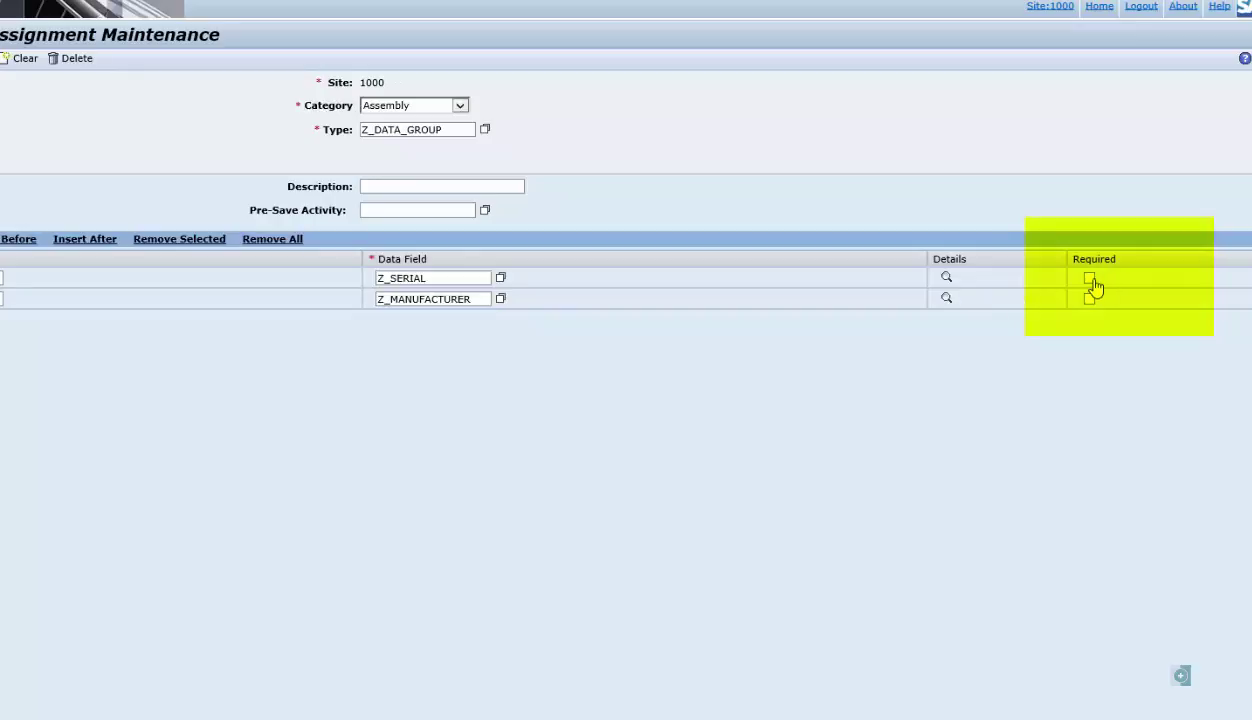
{"action": "left_click", "coordinate": [1089, 278]}
{"action": "left_click", "coordinate": [1089, 300]}
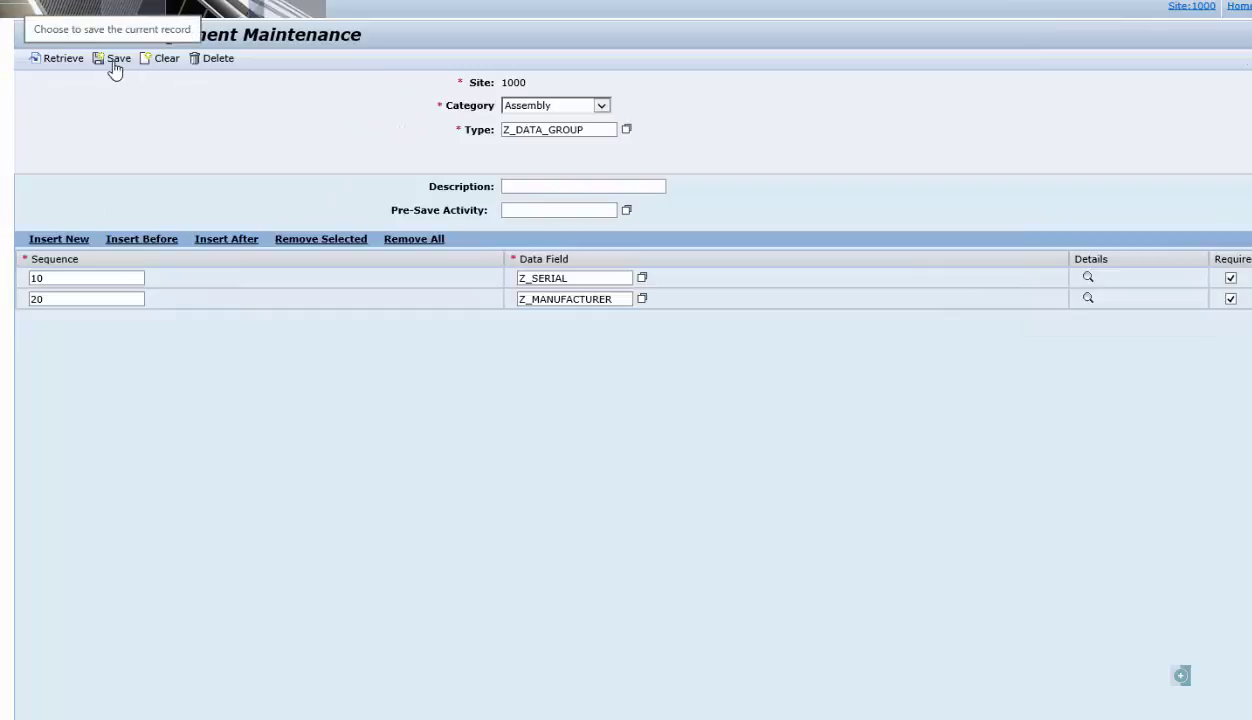
Step: Save the Z_DATA_GROUP data field assignment and open Material Maintenance
{"action": "left_click", "coordinate": [115, 62]}
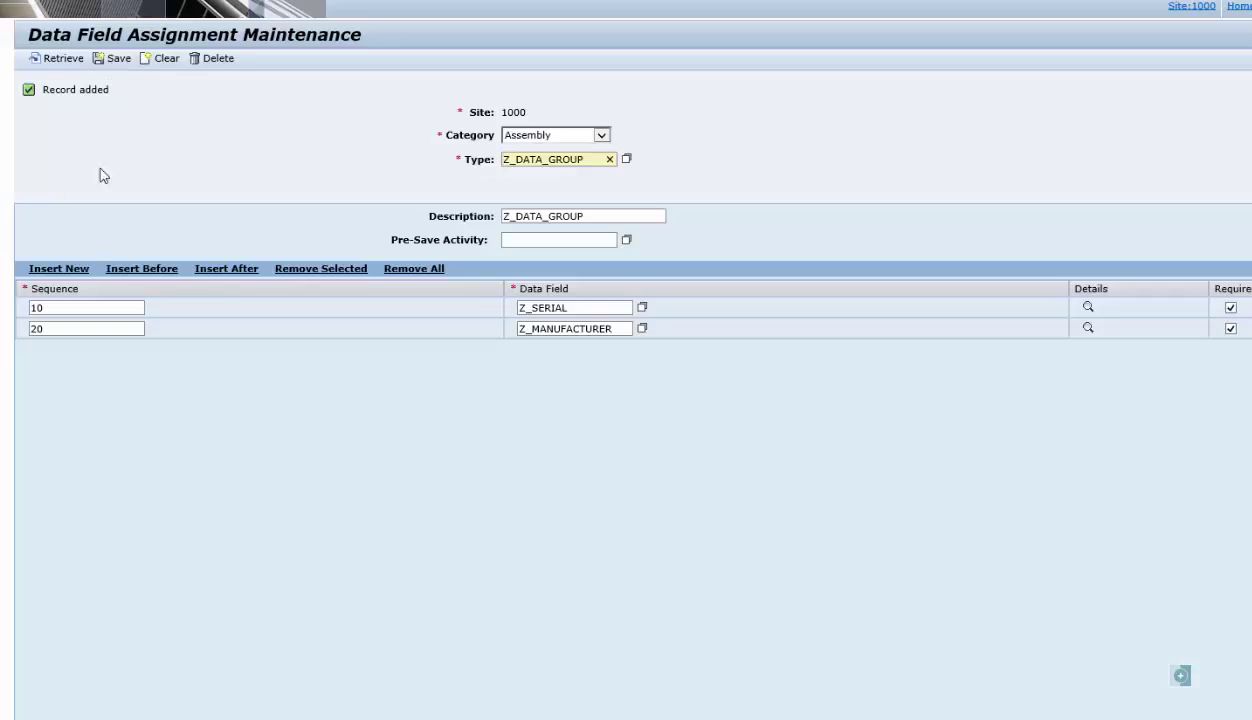
{"action": "key", "text": "ctrl+f"}
{"action": "type", "text": "MAter"}
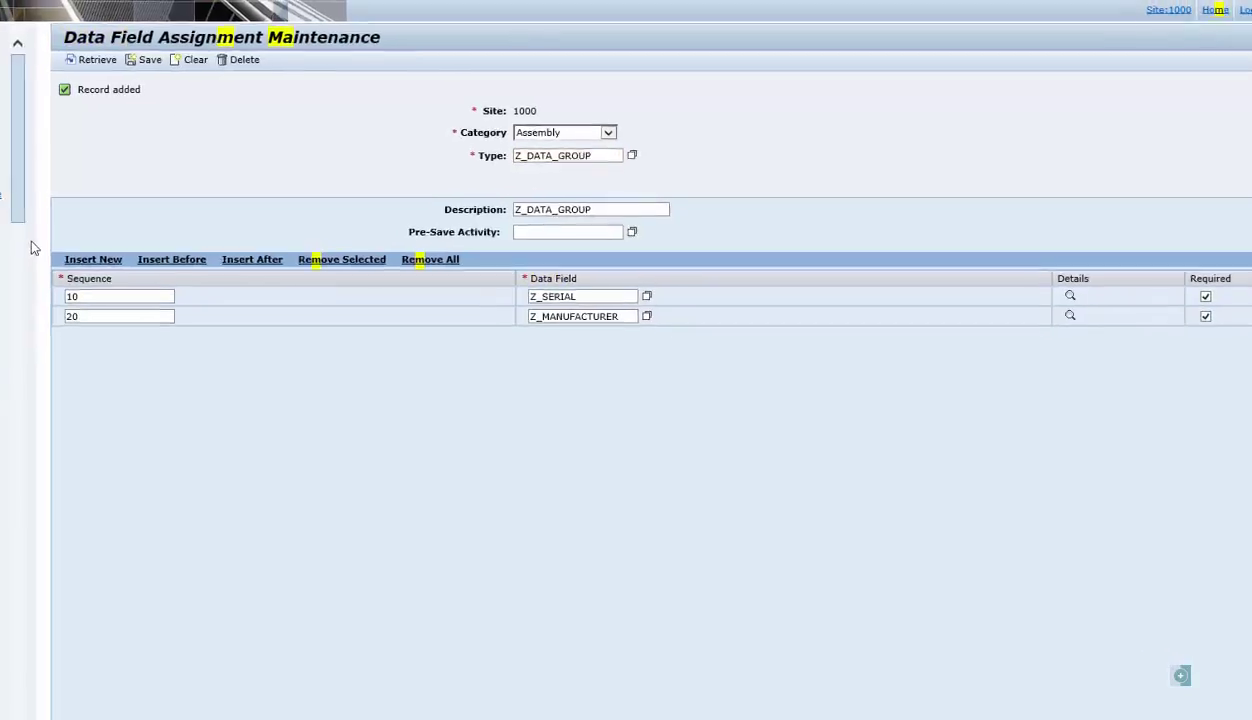
{"action": "type", "text": "il"}
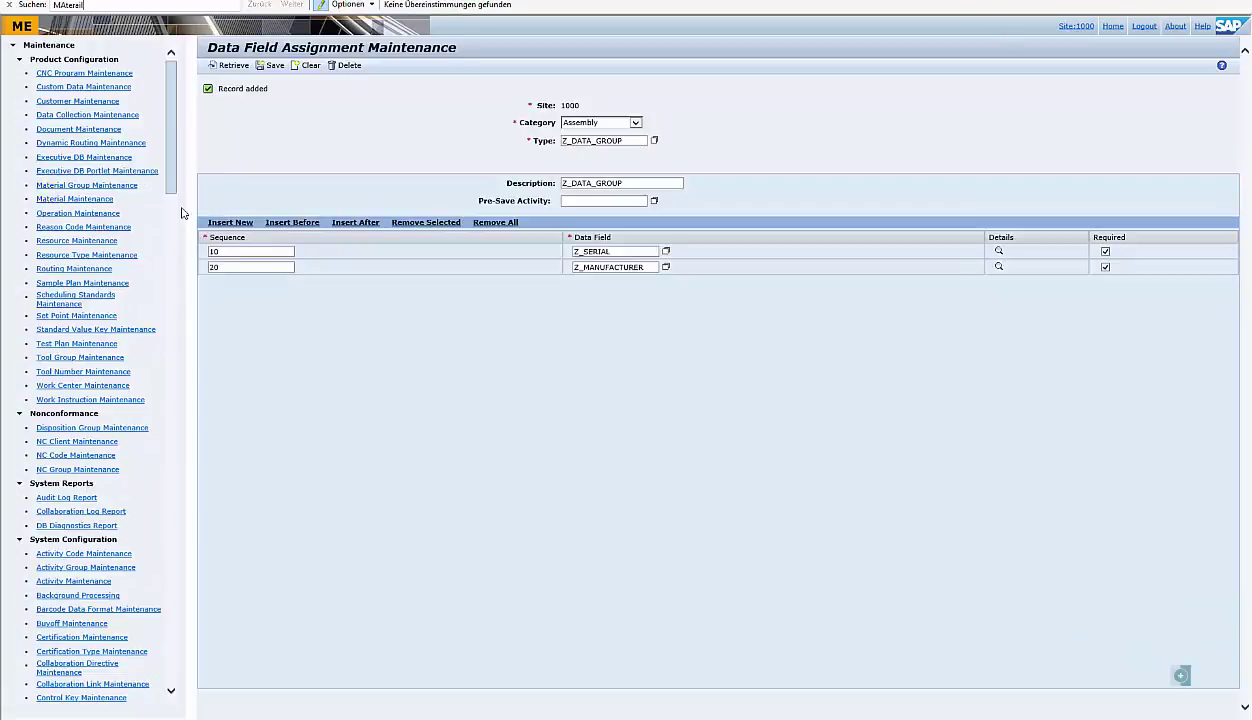
{"action": "left_click", "coordinate": [104, 201]}
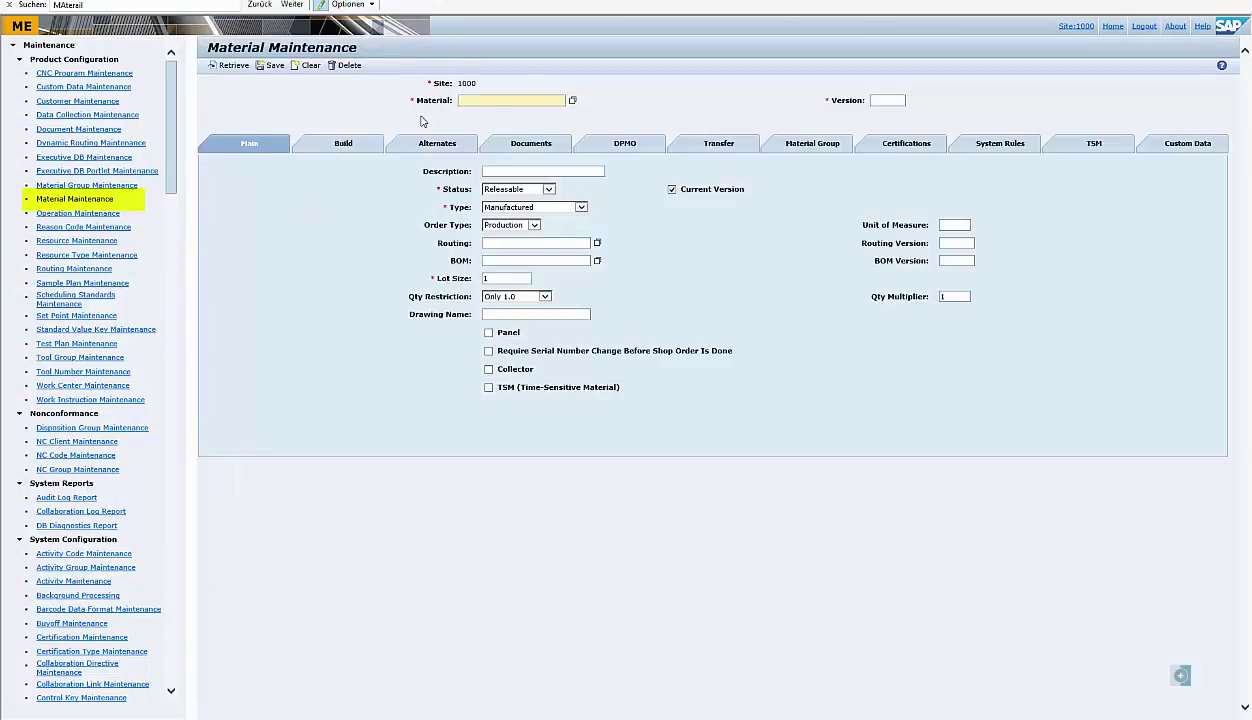
Step: Choose version A of Z_MATERIAL from the material list and retrieve its record
{"action": "left_click", "coordinate": [572, 100]}
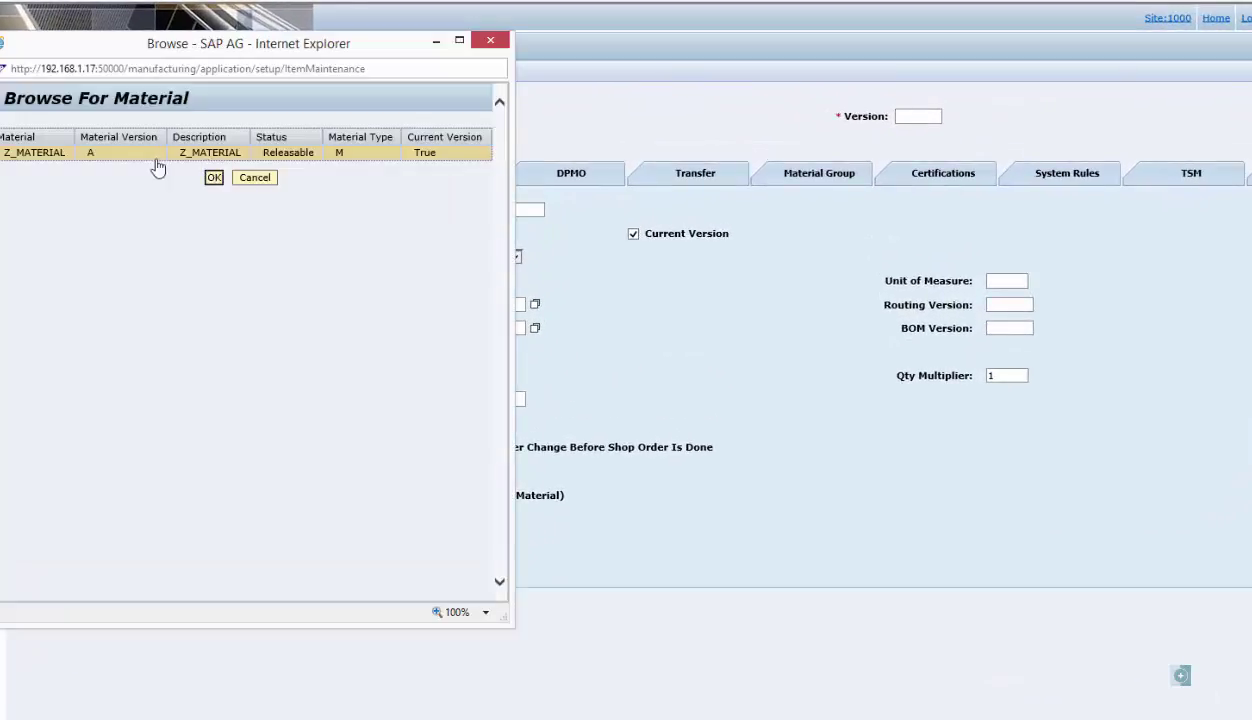
{"action": "left_click", "coordinate": [115, 153]}
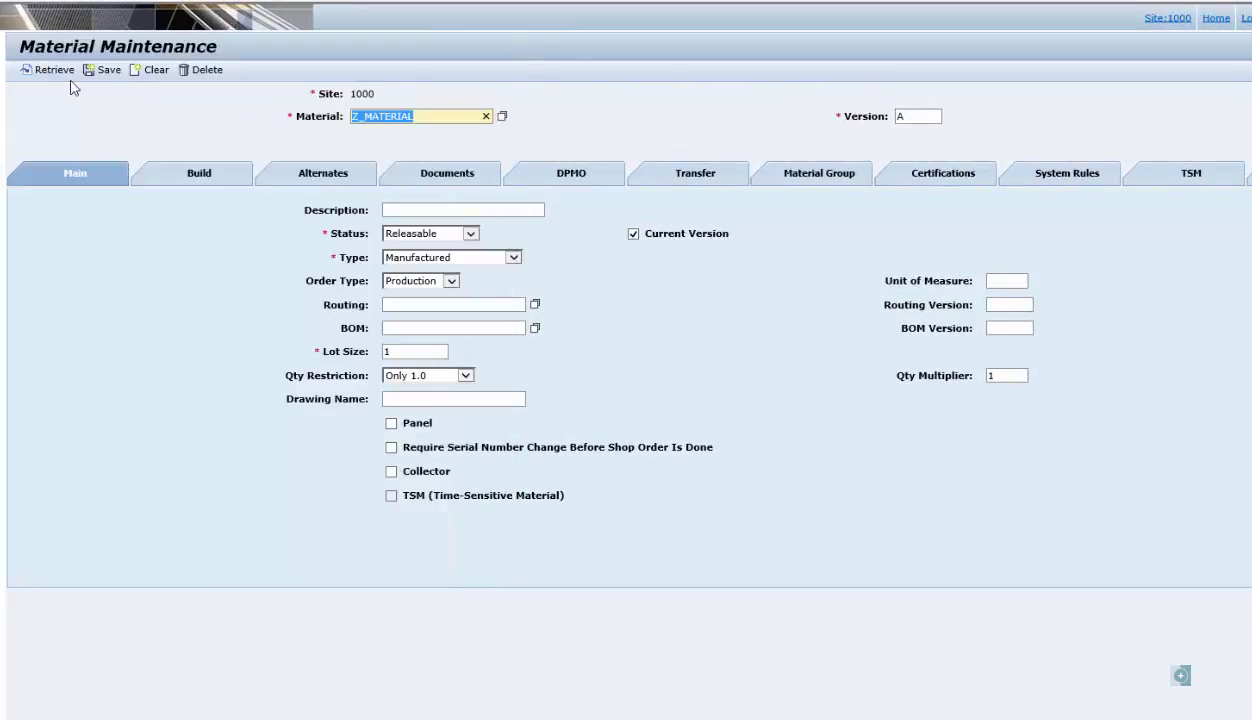
{"action": "left_click", "coordinate": [57, 80]}
Step: In the material's build settings, replace the data to collect on assembly with Z_DATA_GROUP
{"action": "left_click", "coordinate": [188, 170]}
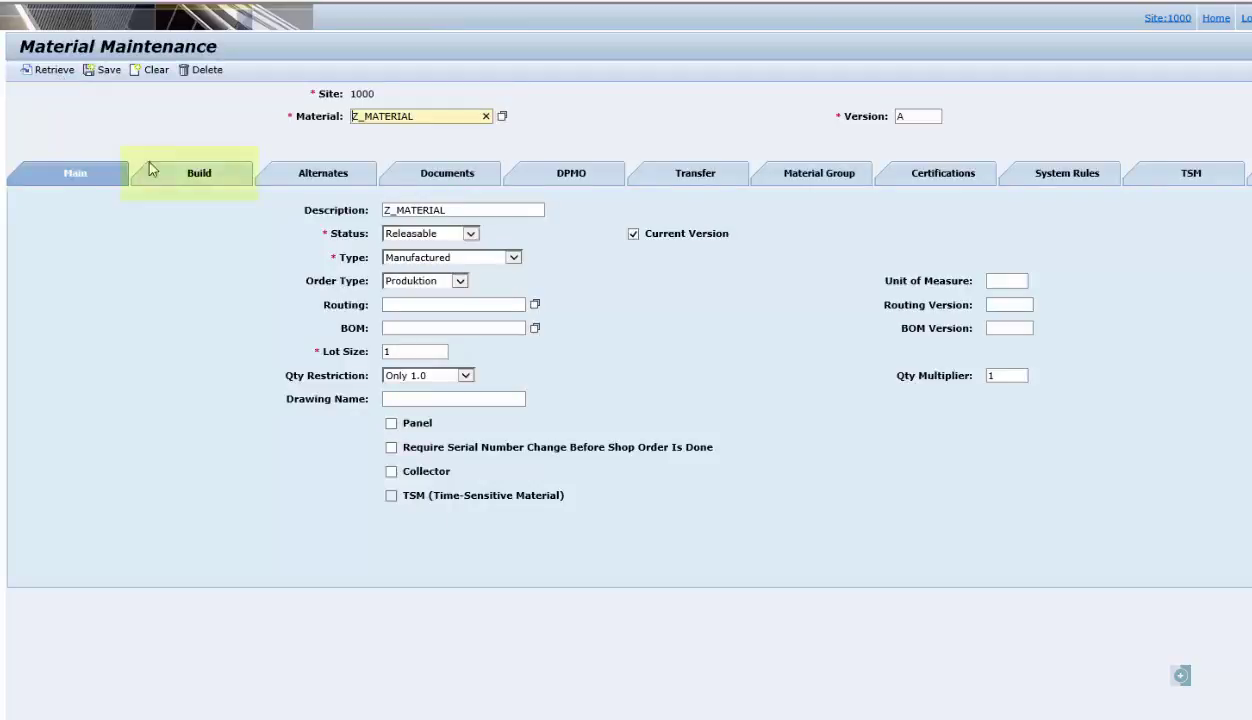
{"action": "double_click", "coordinate": [512, 231]}
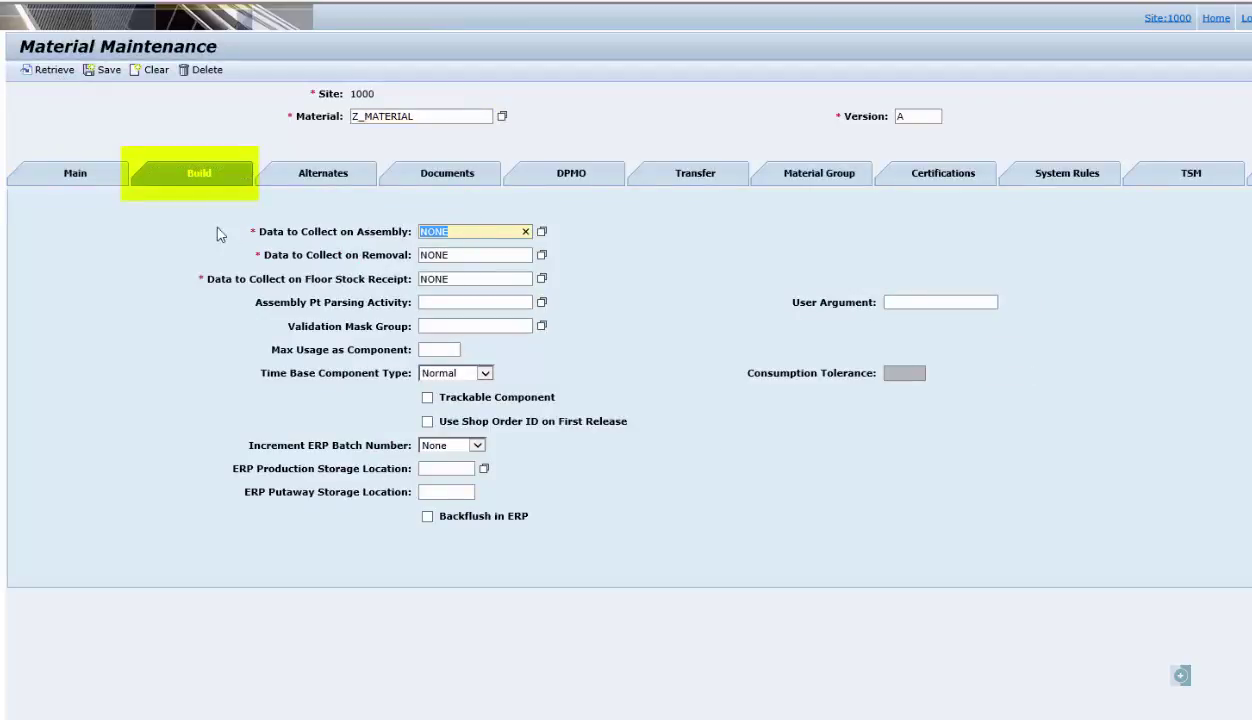
{"action": "key", "text": "BackSpace"}
{"action": "left_click", "coordinate": [541, 231]}
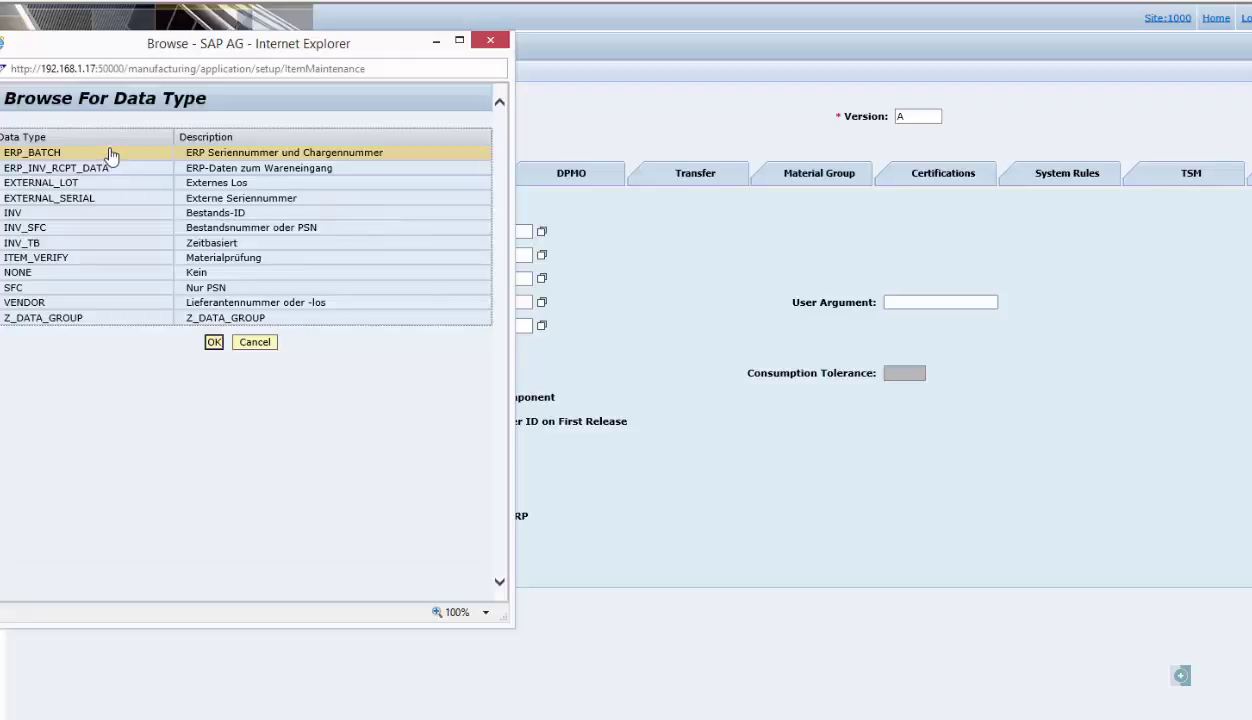
{"action": "left_click", "coordinate": [70, 320]}
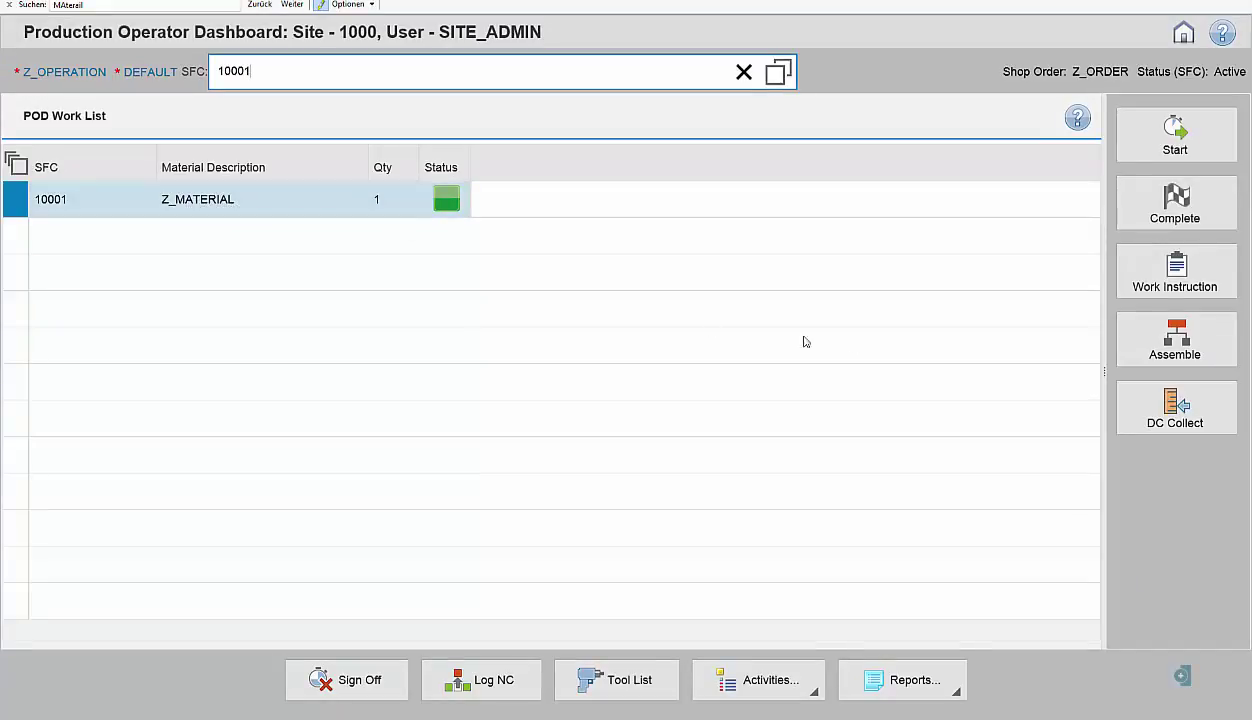
Step: Assemble component Z_MATERIAL on SFC 10001 with serial number ABC123 and manufacturer T+H, and complete the SFC
{"action": "left_click", "coordinate": [1129, 349]}
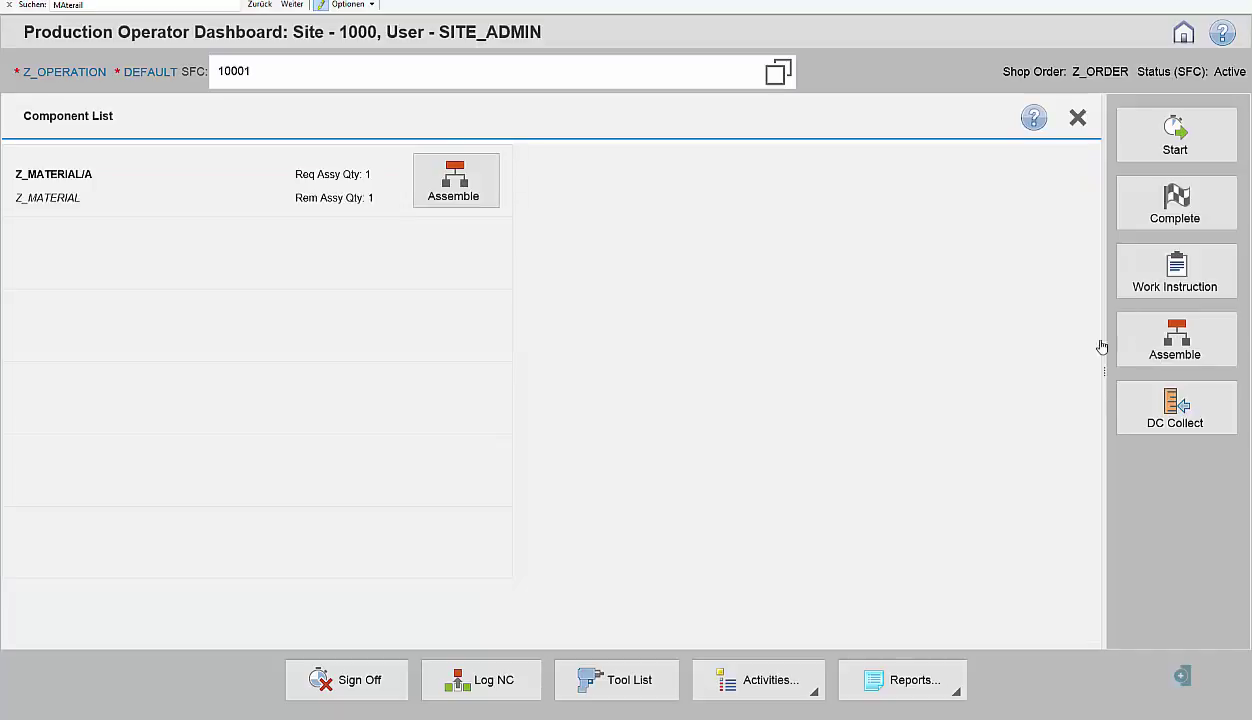
{"action": "left_click", "coordinate": [420, 195]}
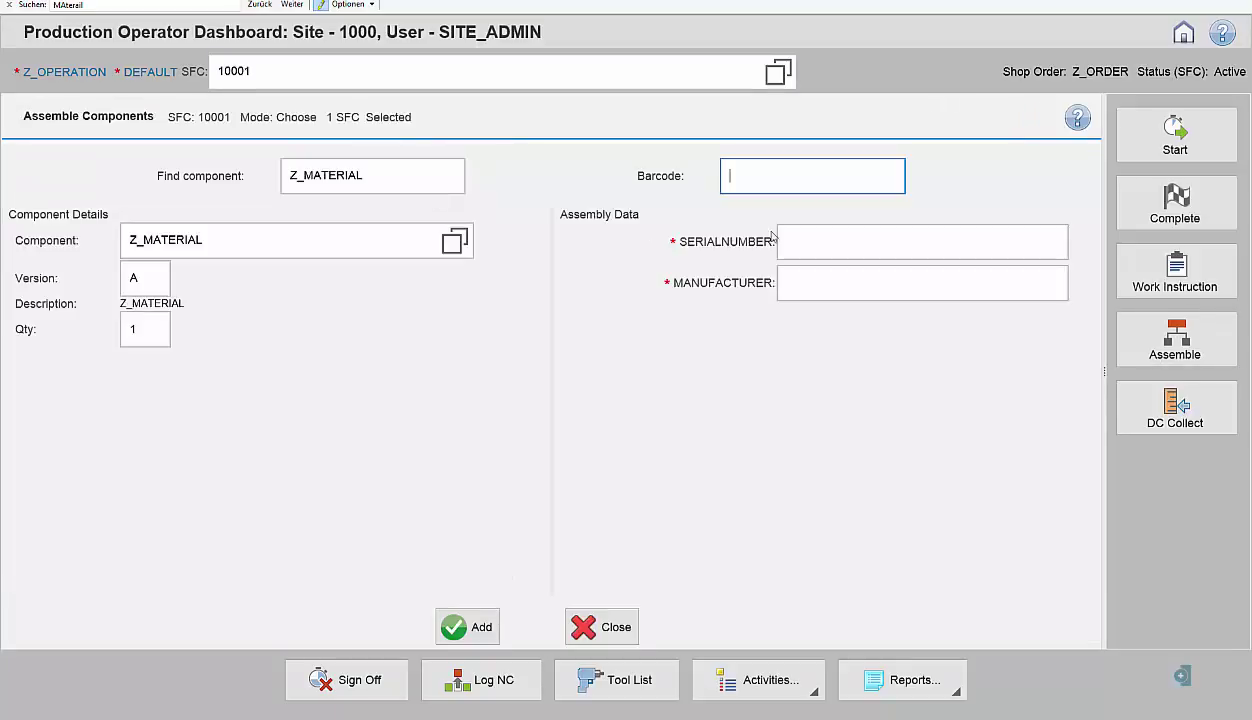
{"action": "left_click", "coordinate": [801, 241]}
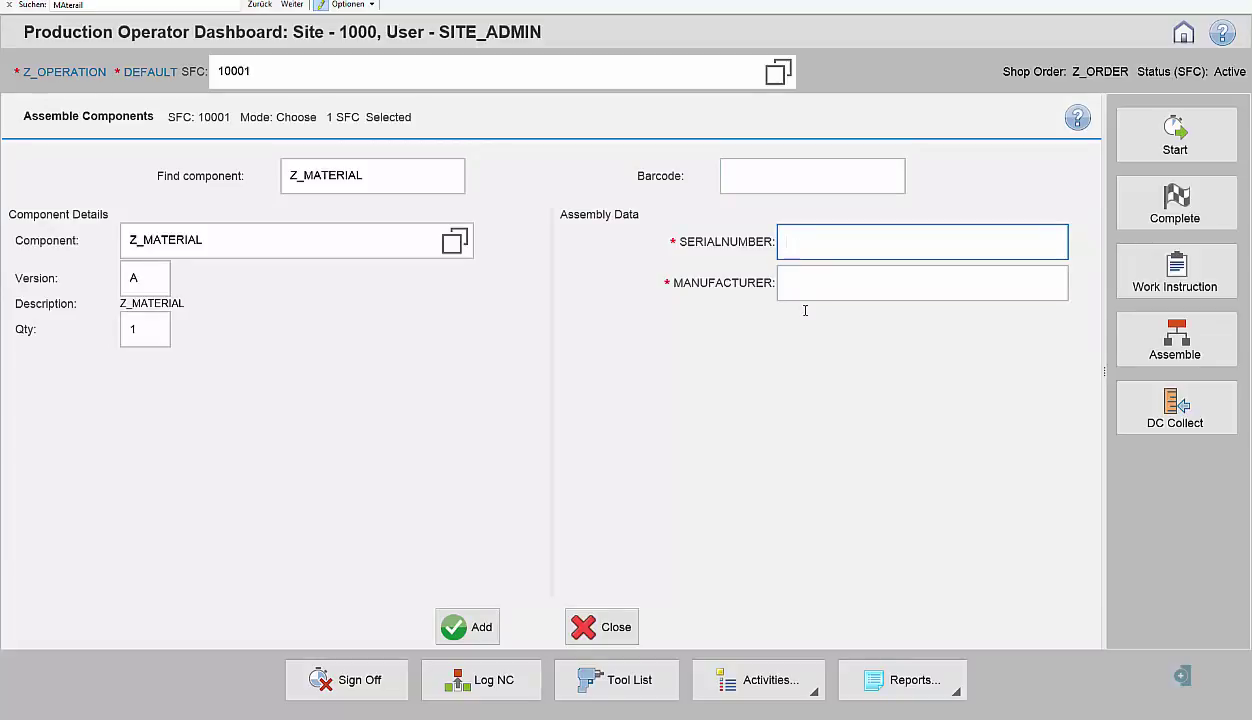
{"action": "type", "text": "ABC123"}
{"action": "key", "text": "Tab"}
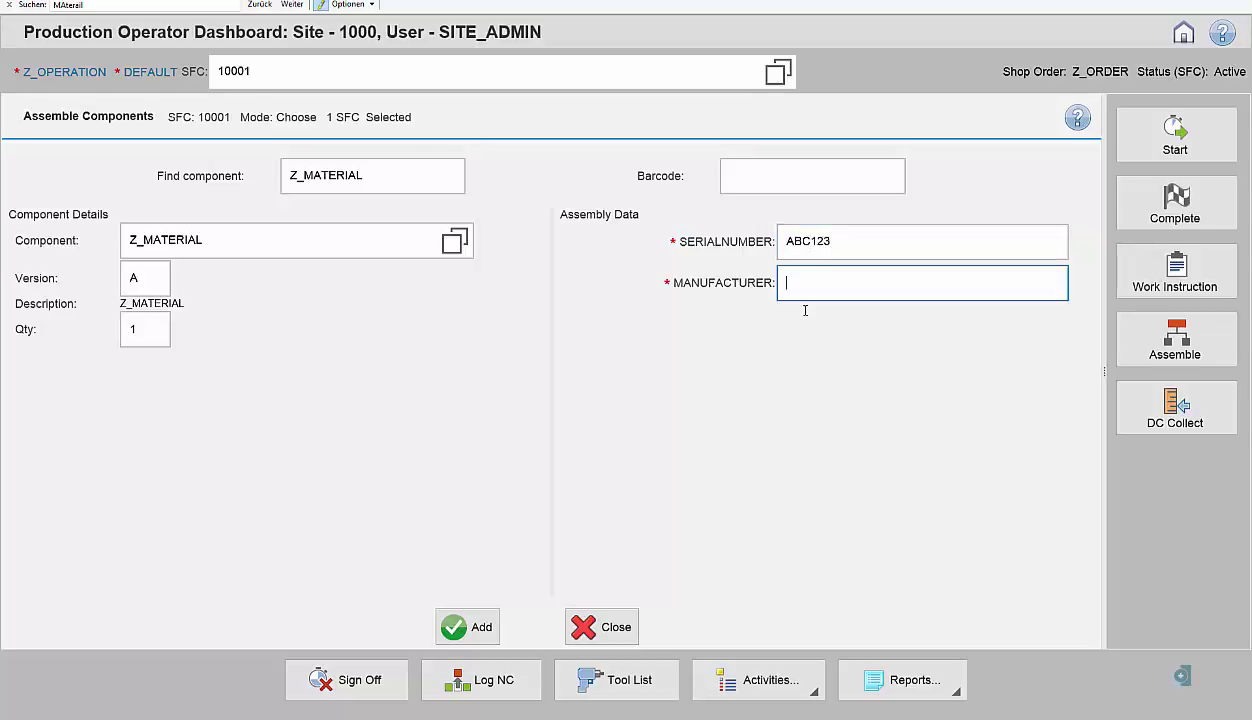
{"action": "type", "text": "T+H"}
{"action": "left_click", "coordinate": [480, 626]}
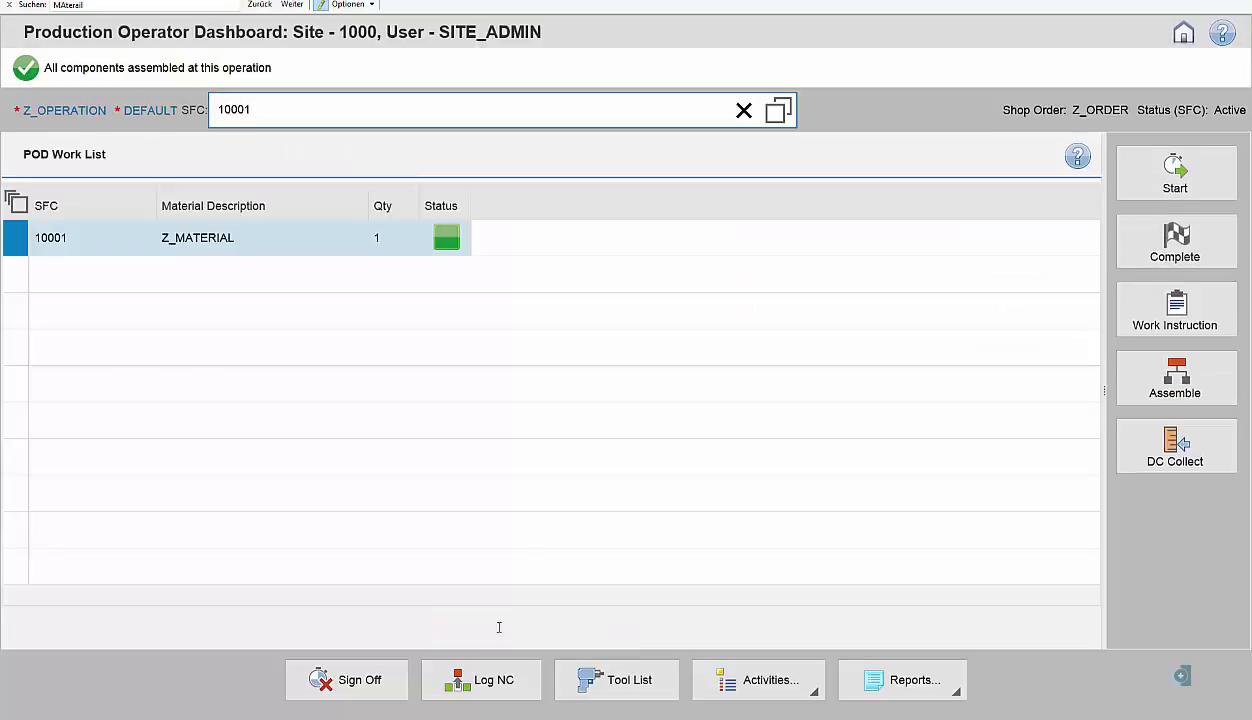
{"action": "left_click", "coordinate": [1173, 250]}
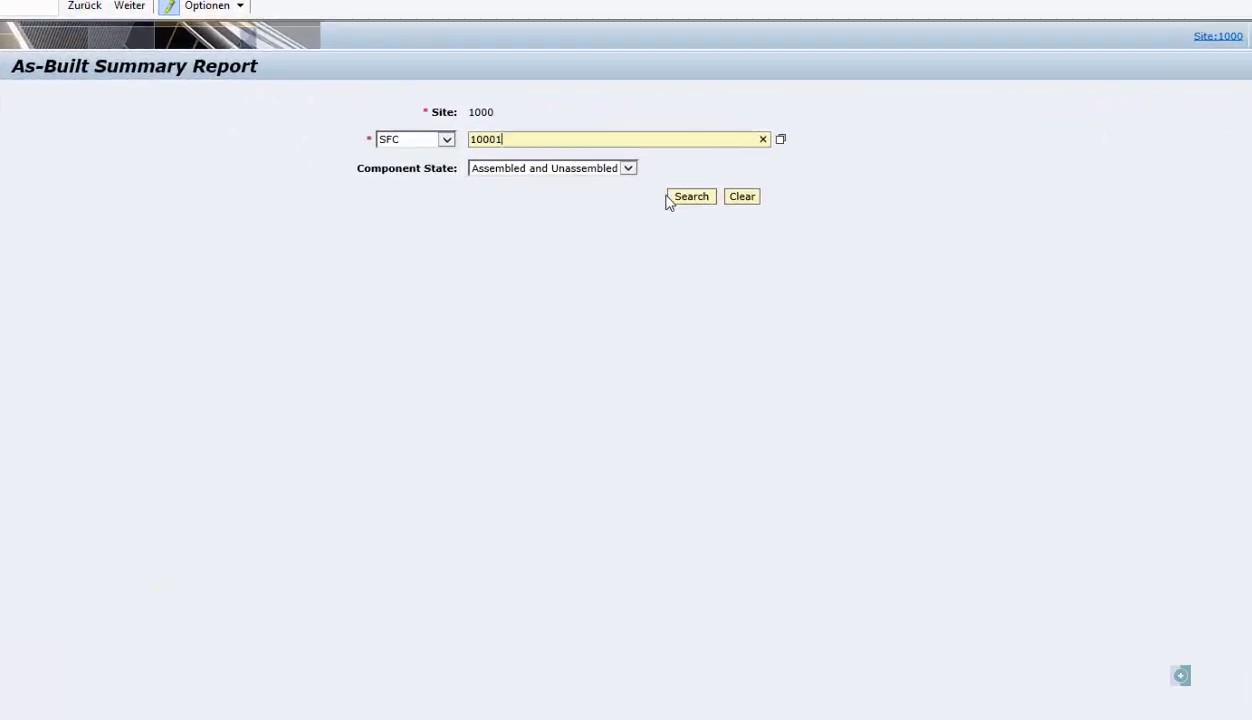
Step: Run the As-Built Summary Report for SFC 10001 and expand its tree view to examine the assembled component data
{"action": "left_click", "coordinate": [671, 202]}
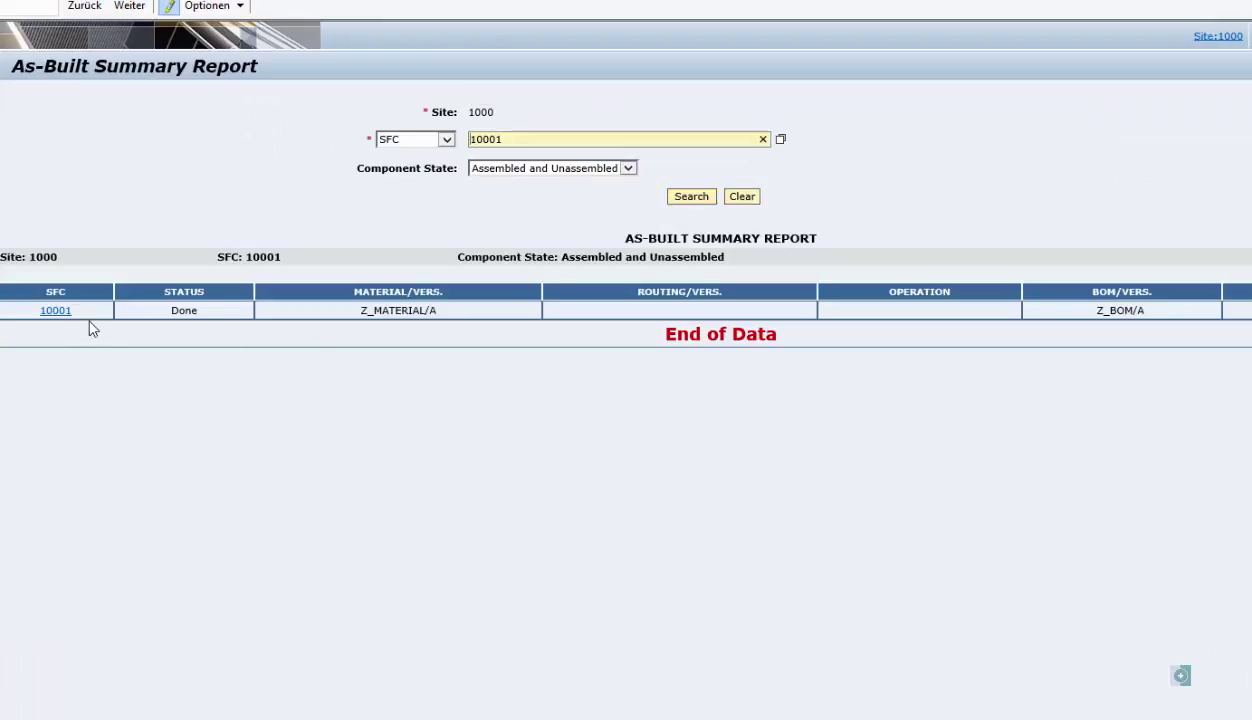
{"action": "left_click", "coordinate": [60, 312]}
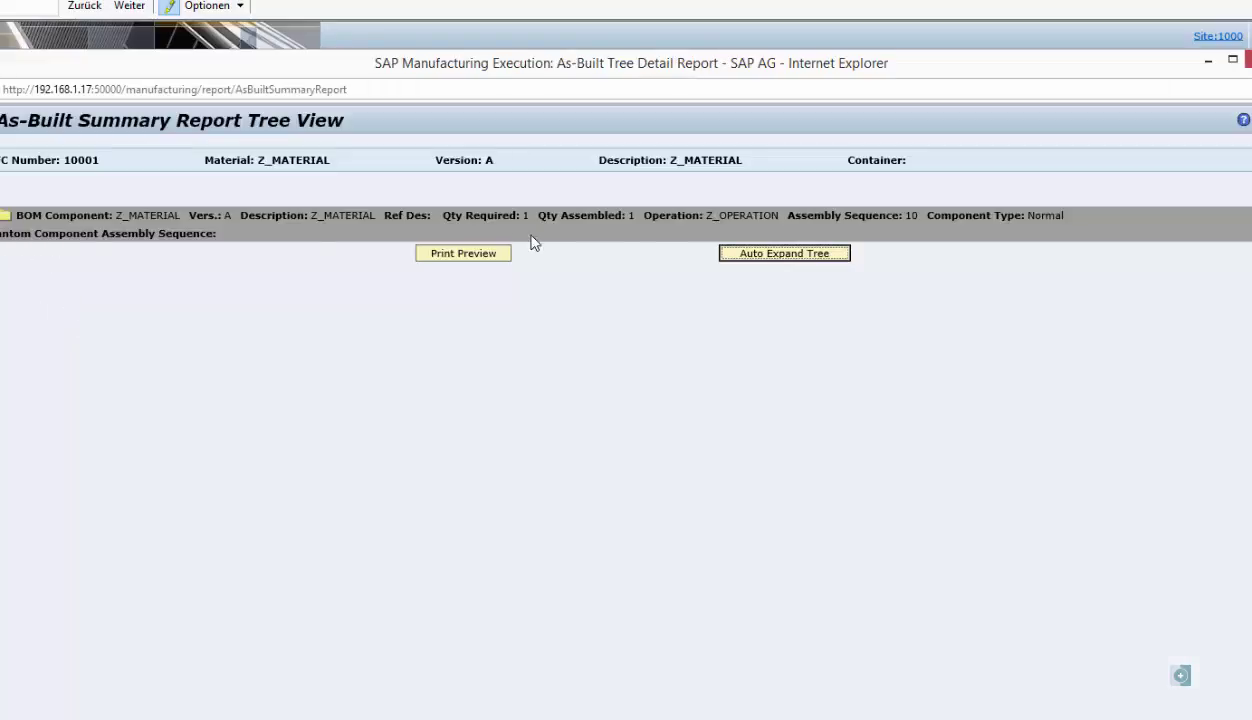
{"action": "left_click", "coordinate": [724, 251]}
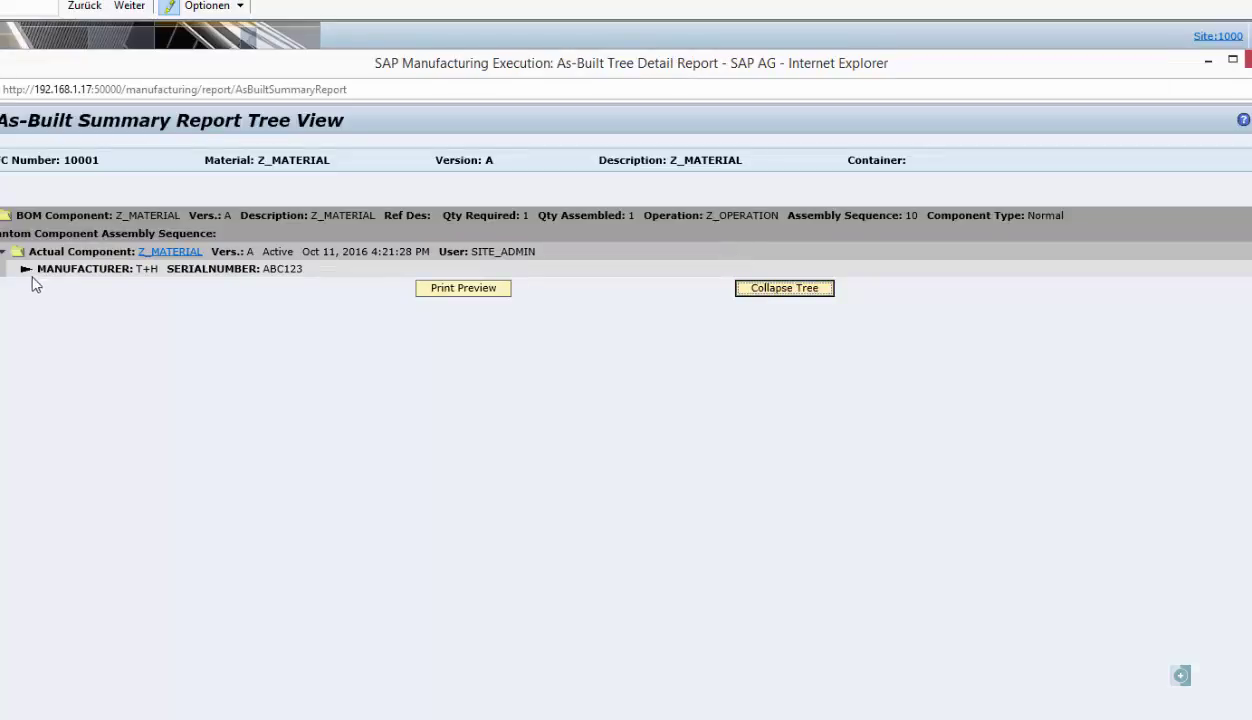